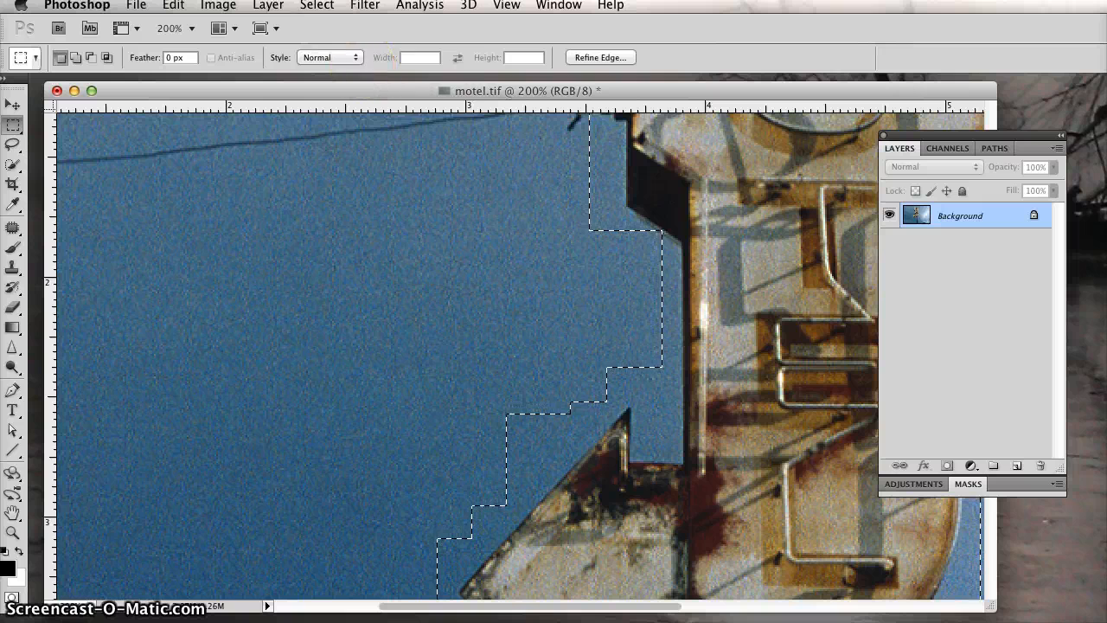
# Step: Check which destination channels are offered for saving the current selection, and leave without saving it
pyautogui.click(317, 6)
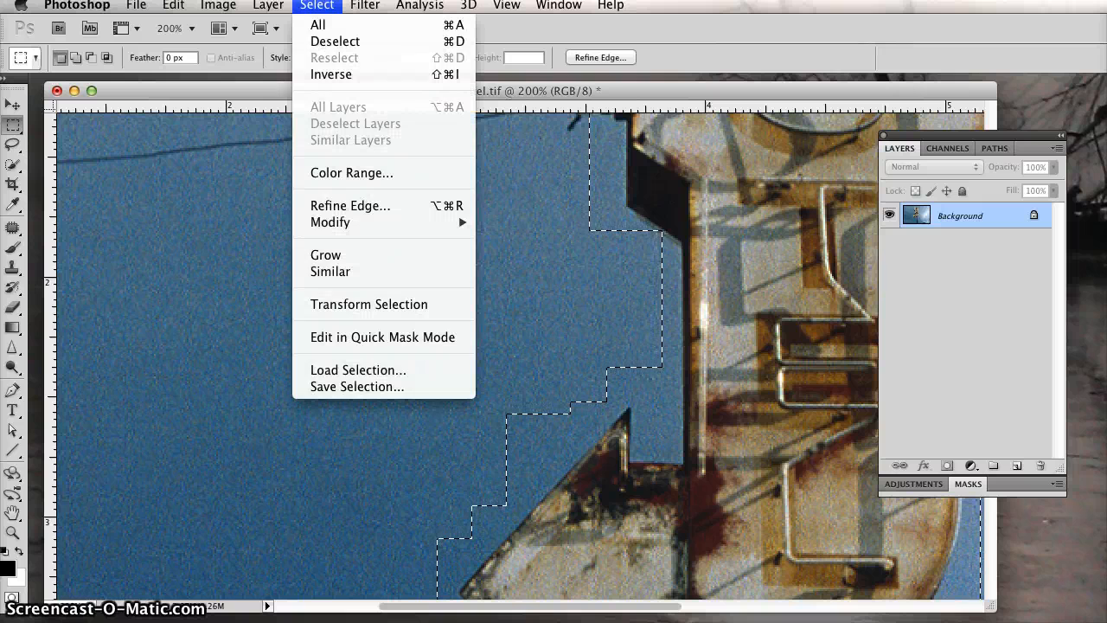
pyautogui.click(370, 389)
pyautogui.click(692, 290)
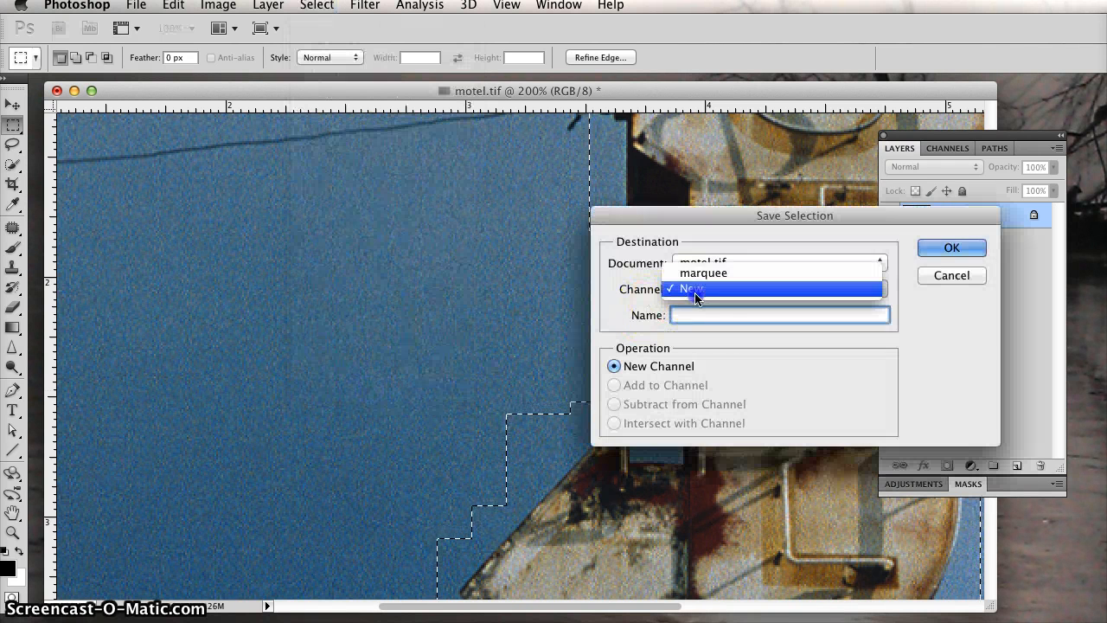
pyautogui.click(822, 290)
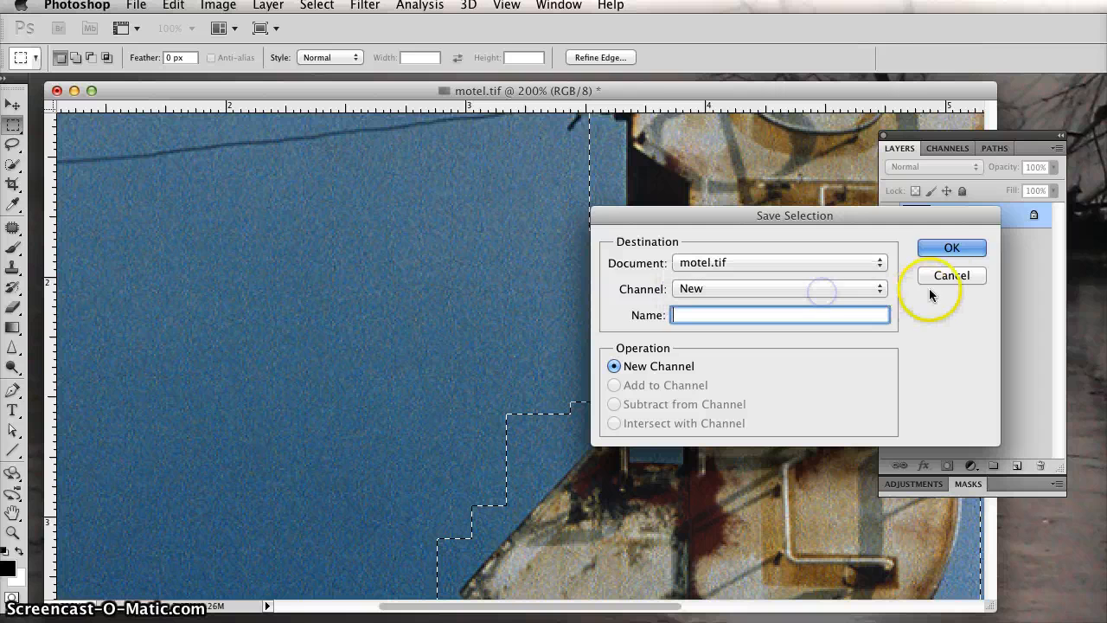
pyautogui.click(949, 276)
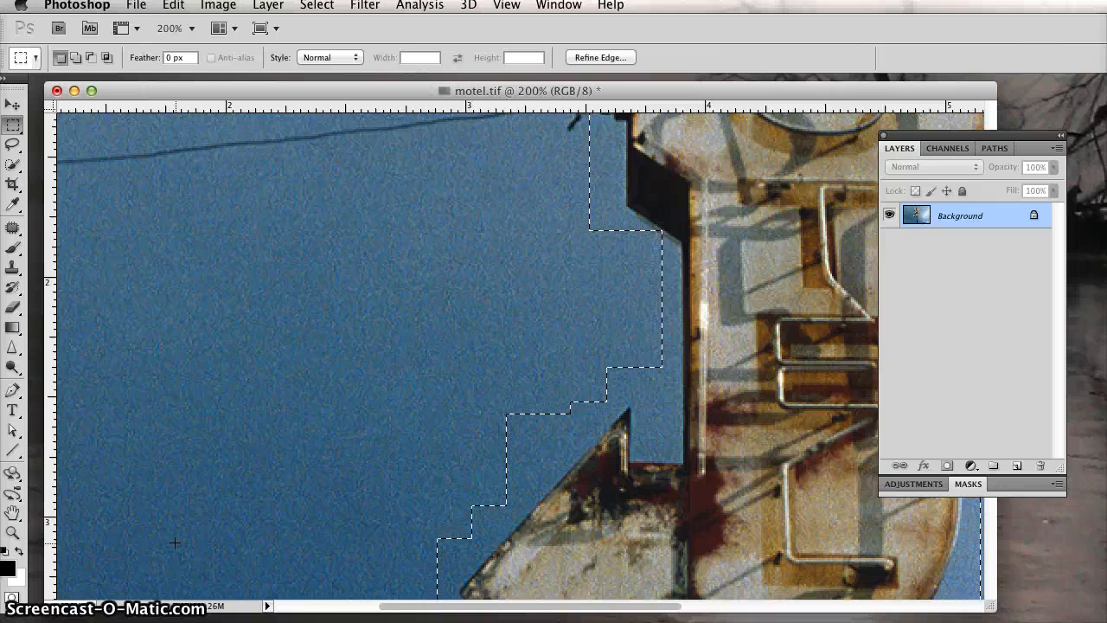
# Step: Display the current selection as a red overlay by switching to Quick Mask mode
pyautogui.click(11, 597)
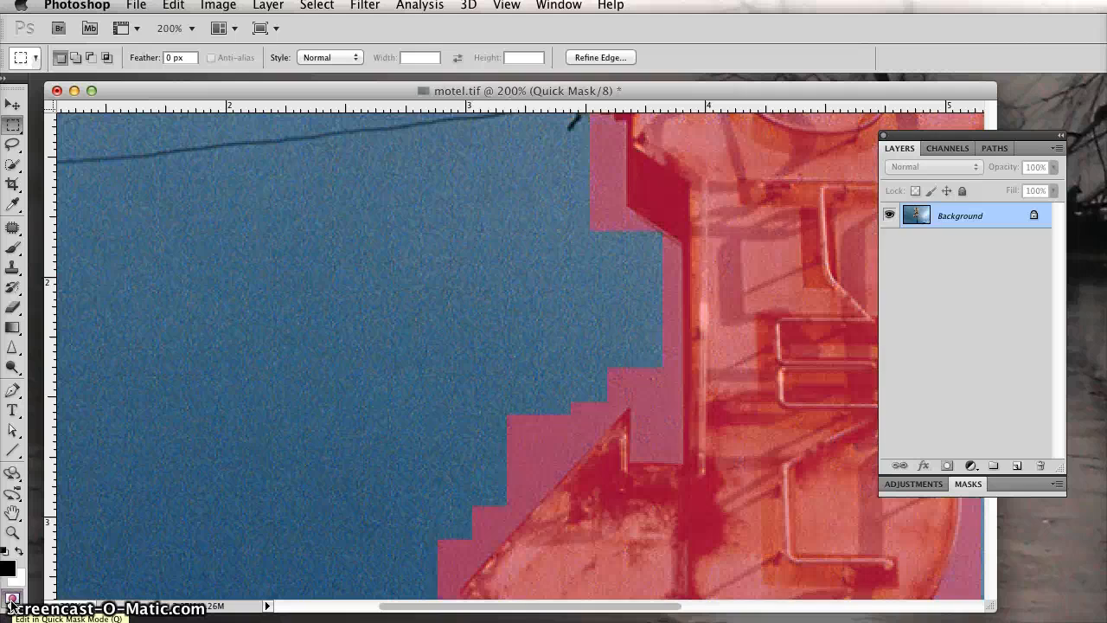
pyautogui.click(11, 597)
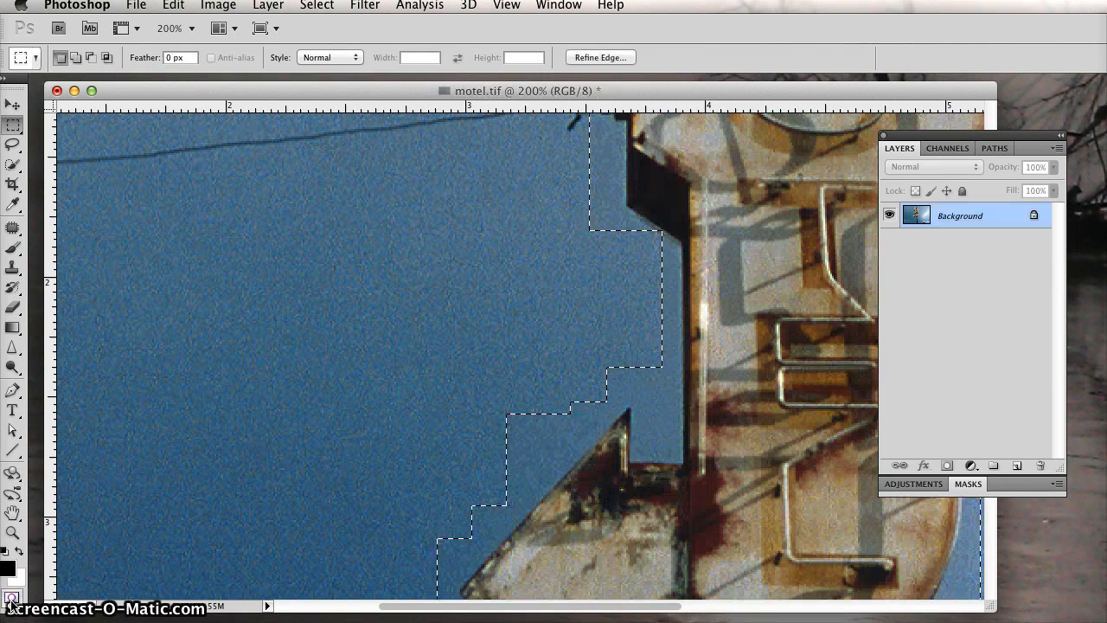
pyautogui.click(11, 597)
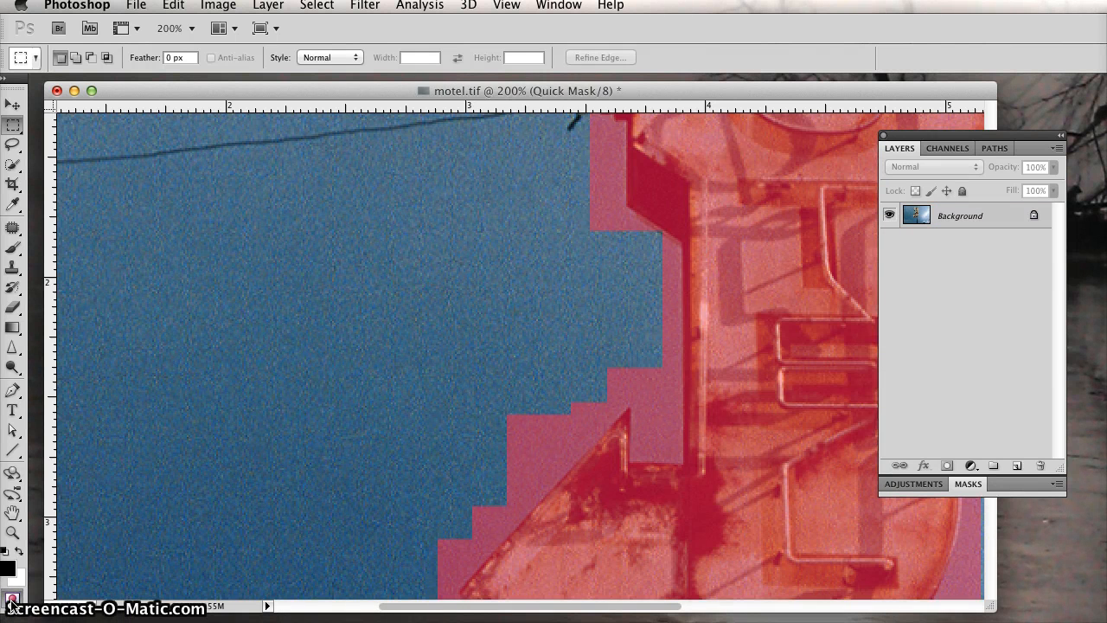
pyautogui.click(11, 597)
pyautogui.click(11, 596)
pyautogui.click(280, 293)
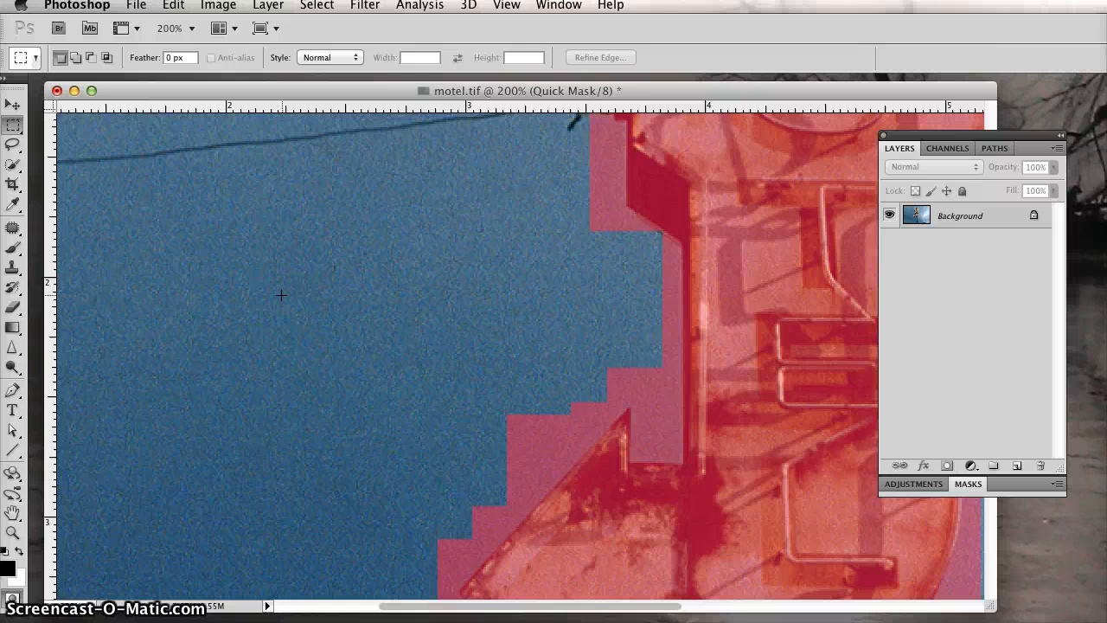
pyautogui.click(119, 304)
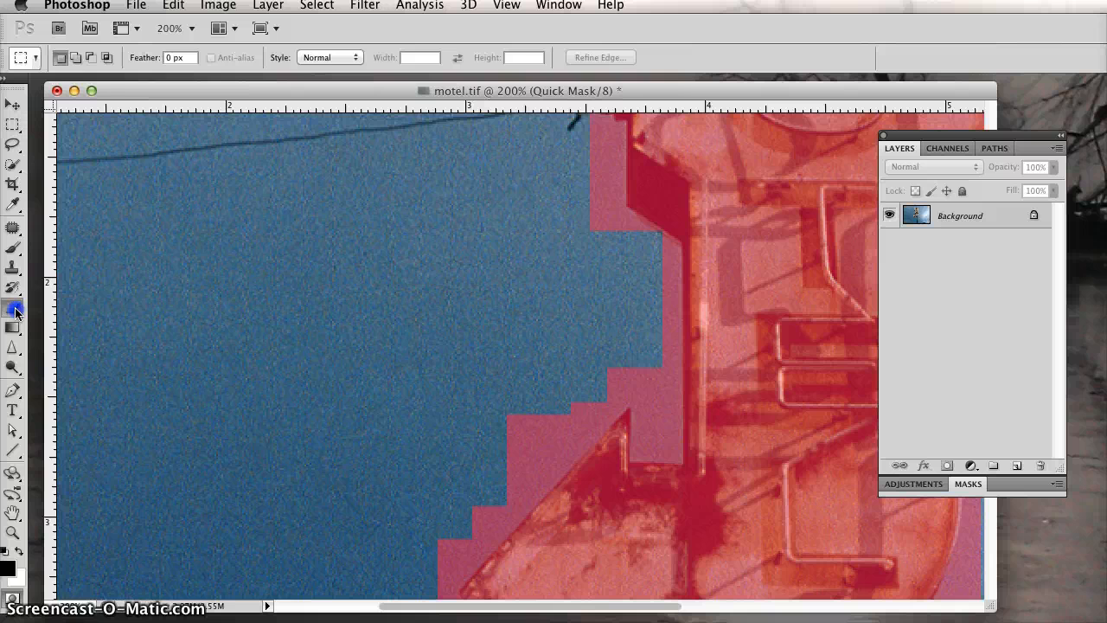
# Step: Choose the Eraser tool and set its brush size to 49 px
pyautogui.moveTo(15, 312); pyautogui.dragTo(58, 311)
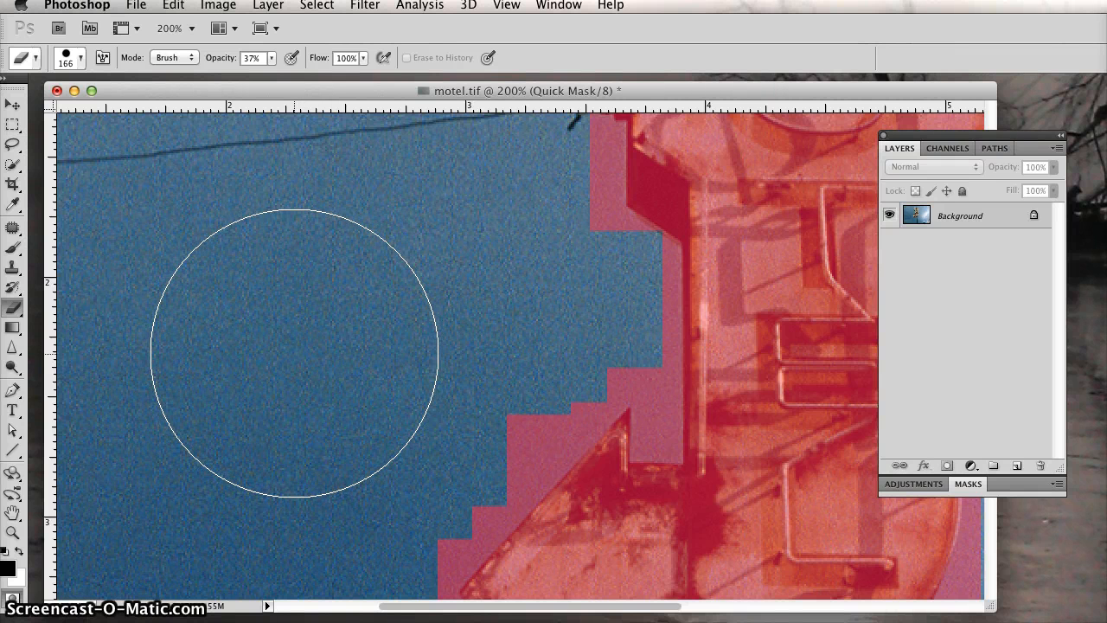
pyautogui.press('[')
pyautogui.press('[')
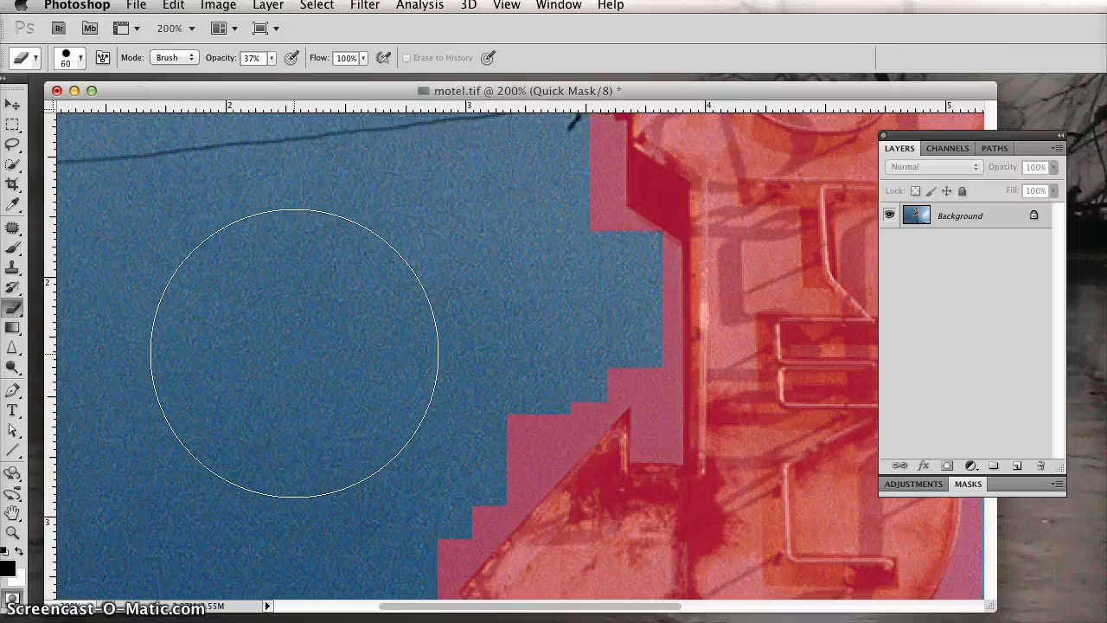
pyautogui.click(84, 59)
pyautogui.click(84, 59)
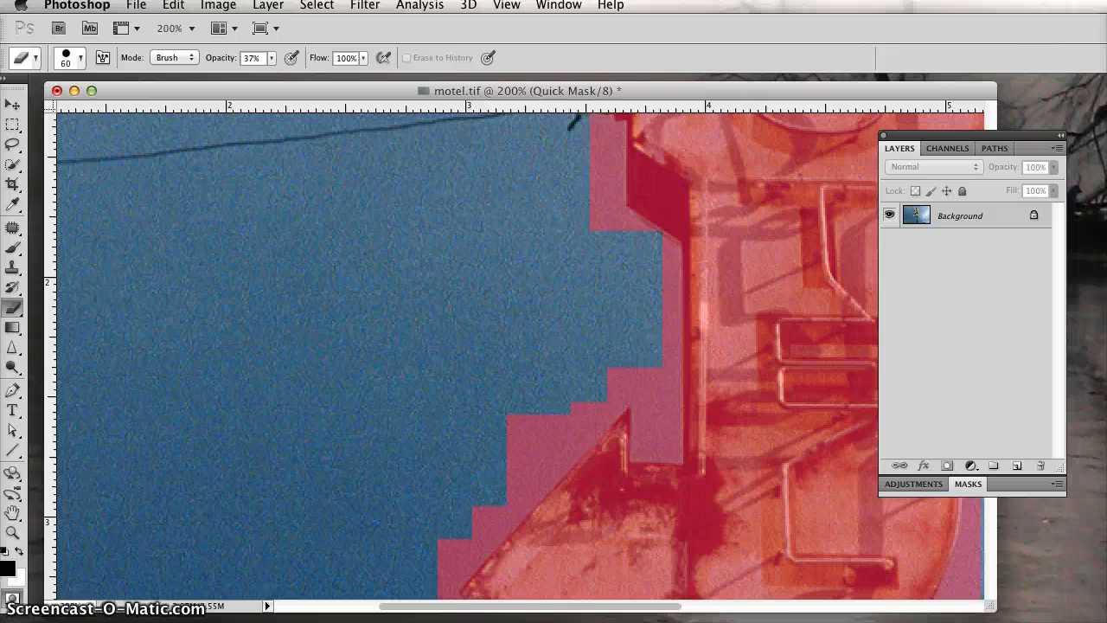
pyautogui.click(338, 95)
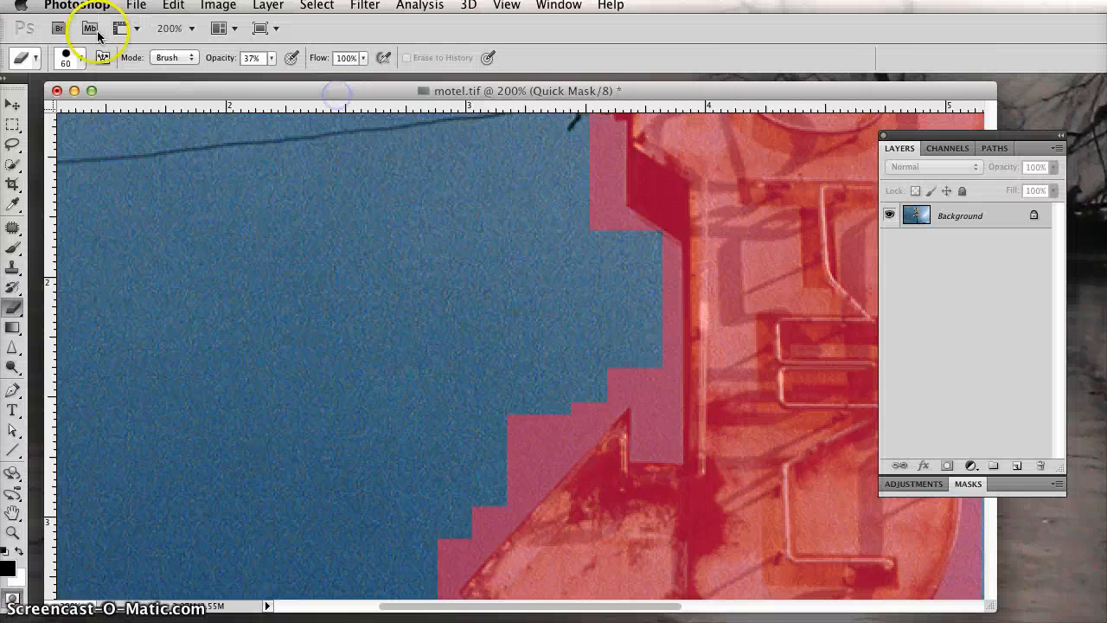
pyautogui.click(78, 61)
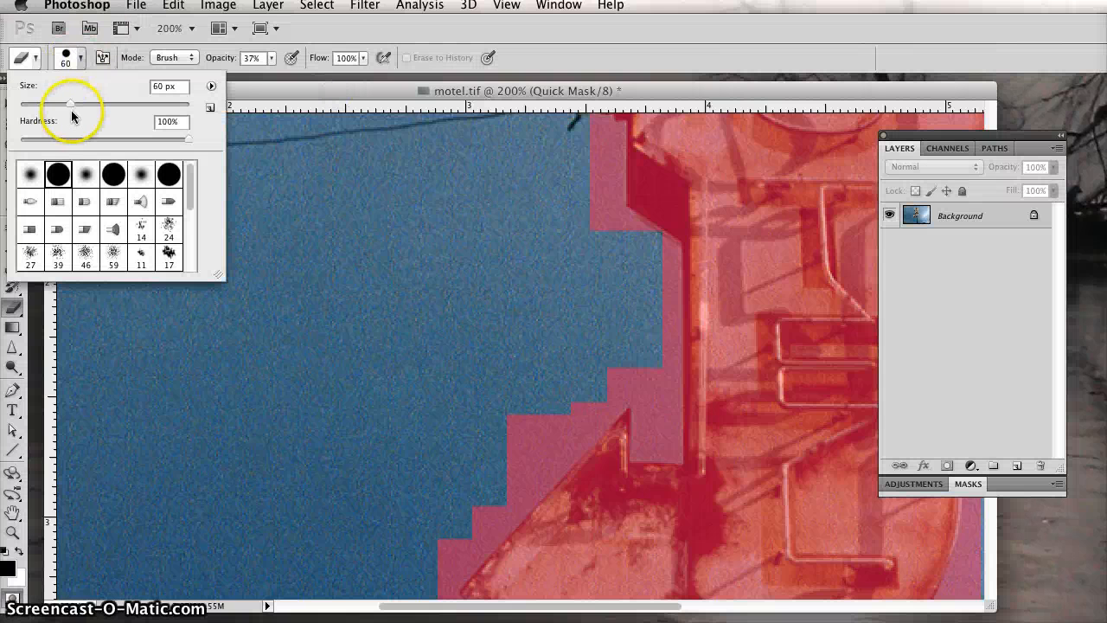
pyautogui.moveTo(69, 104); pyautogui.dragTo(57, 103)
pyautogui.click(274, 104)
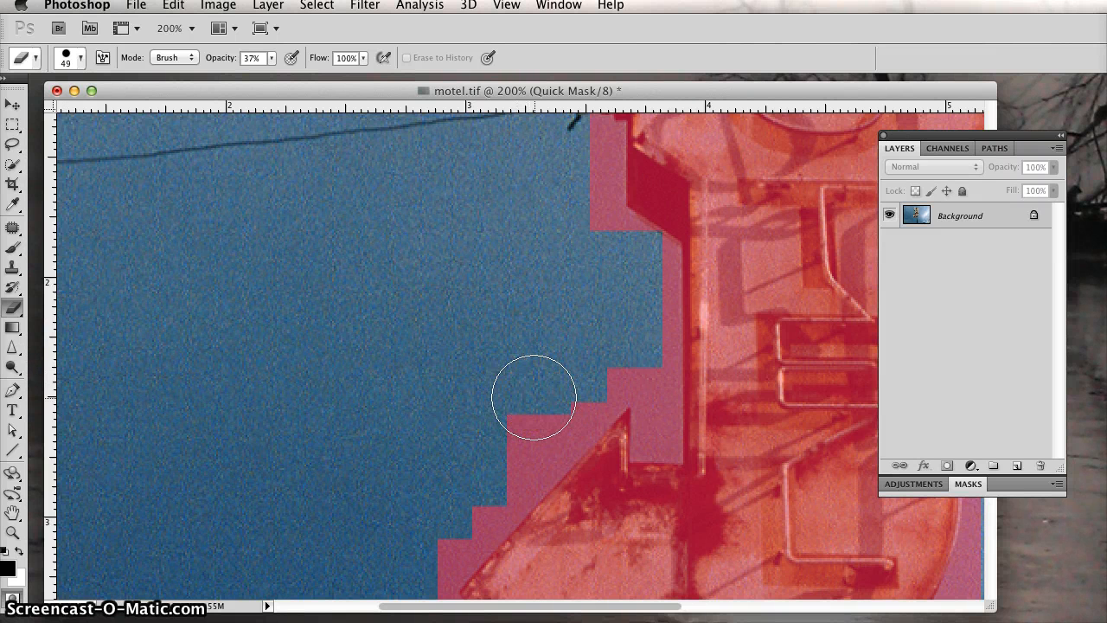
# Step: Try erasing the stepped mask edge above the sign's arrow at 37% opacity
pyautogui.moveTo(534, 397)
pyautogui.mouseDown()
pyautogui.moveTo(472, 461)
pyautogui.moveTo(546, 389)
pyautogui.moveTo(486, 454)
pyautogui.moveTo(543, 363)
pyautogui.moveTo(476, 461)
pyautogui.moveTo(535, 386)
pyautogui.moveTo(487, 454)
pyautogui.moveTo(524, 396)
pyautogui.mouseUp()
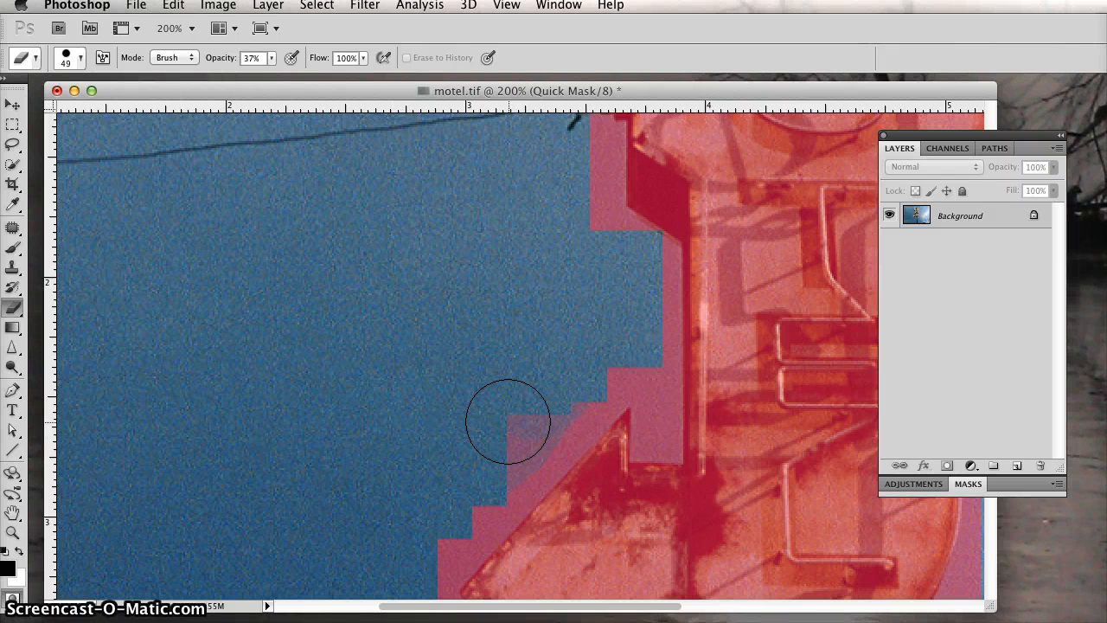
pyautogui.moveTo(507, 421)
pyautogui.mouseDown()
pyautogui.moveTo(511, 412)
pyautogui.moveTo(493, 435)
pyautogui.moveTo(444, 414)
pyautogui.mouseUp()
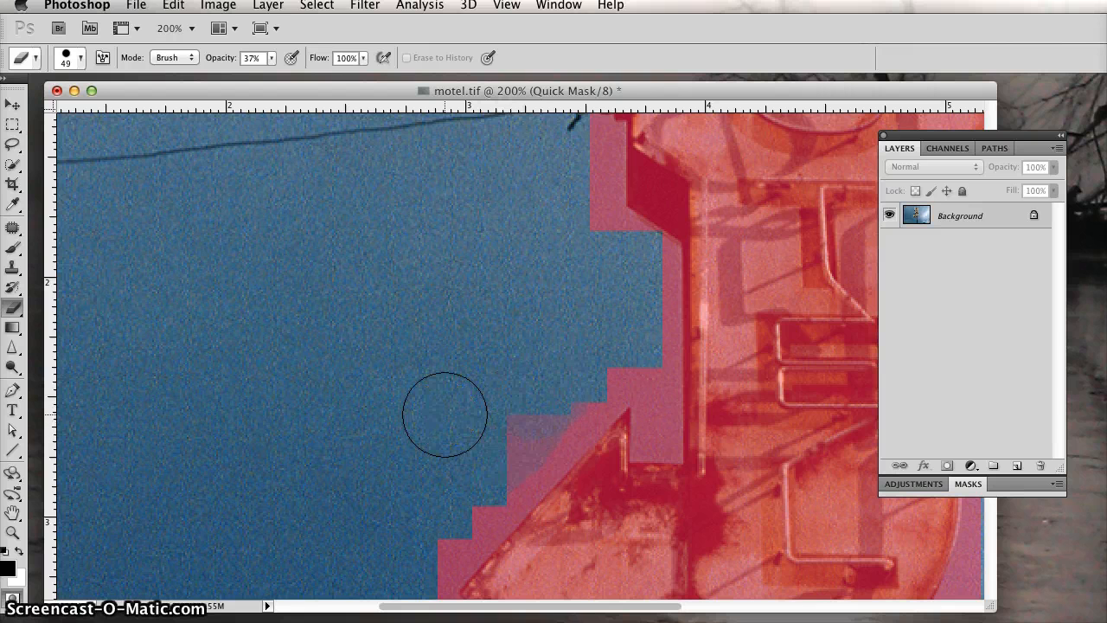
pyautogui.click(424, 302)
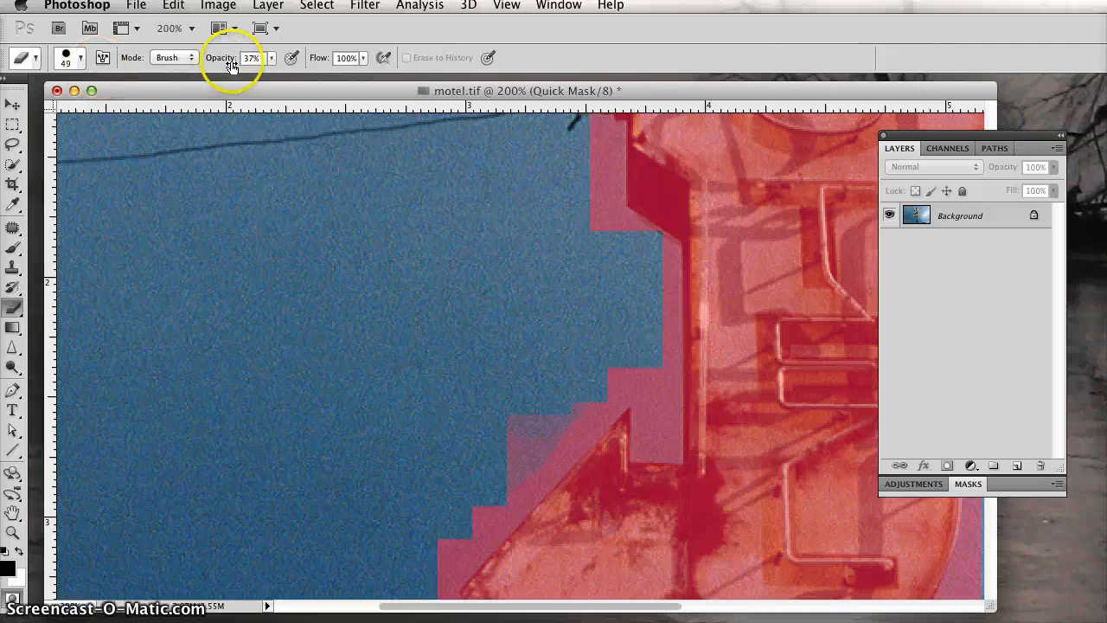
# Step: Set the eraser opacity to 100% and erase the mask covering the sky along the arrow's upper edge and the sign's left side
pyautogui.click(271, 58)
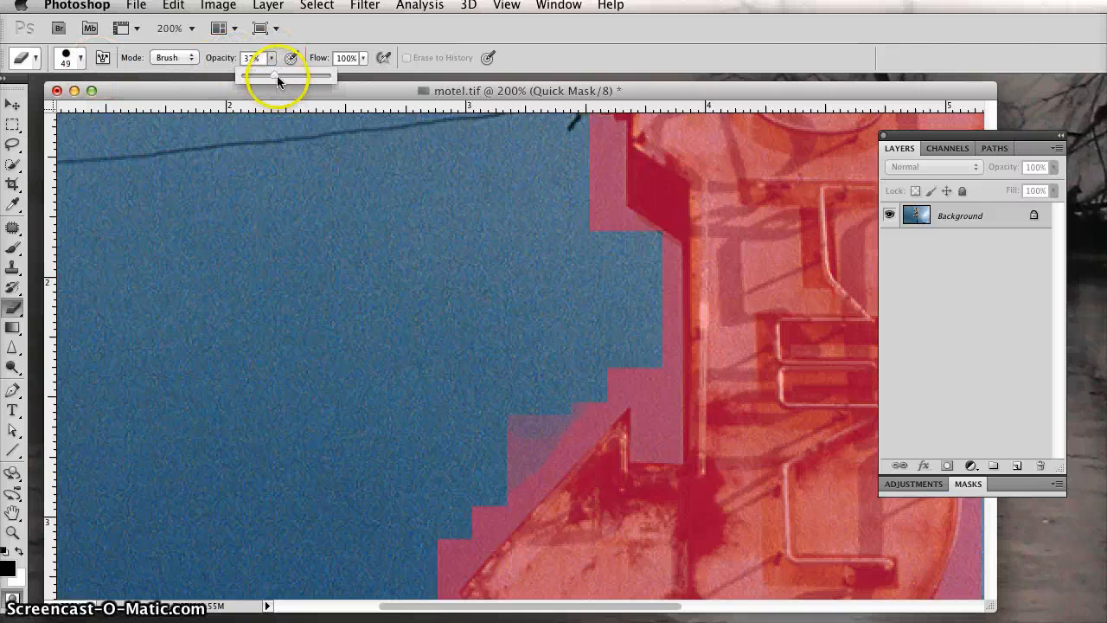
pyautogui.moveTo(277, 81); pyautogui.dragTo(276, 80)
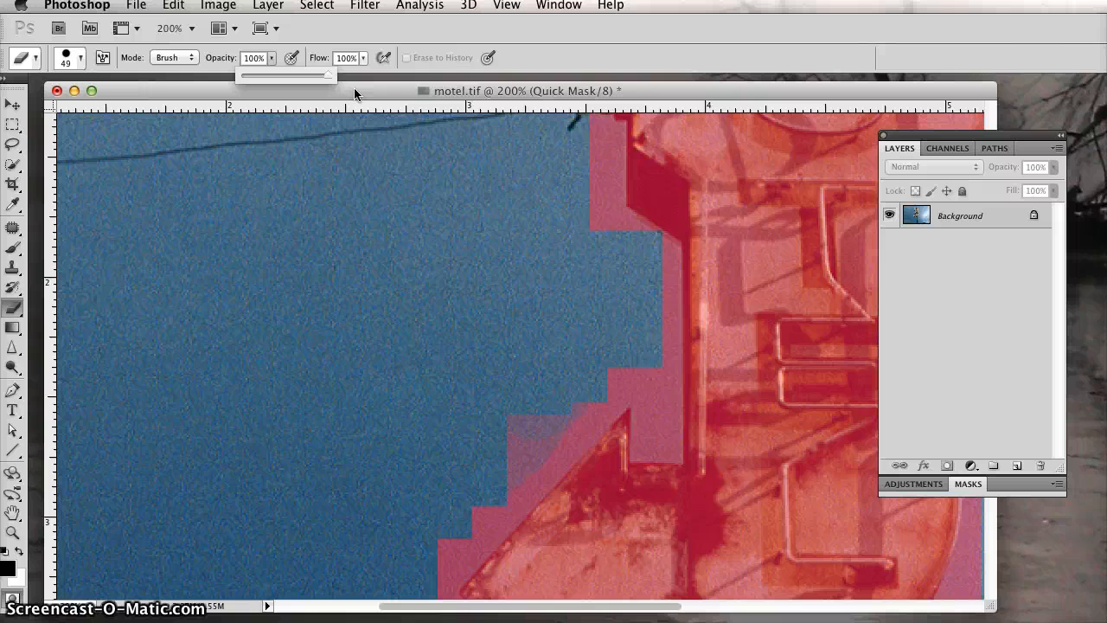
pyautogui.click(353, 87)
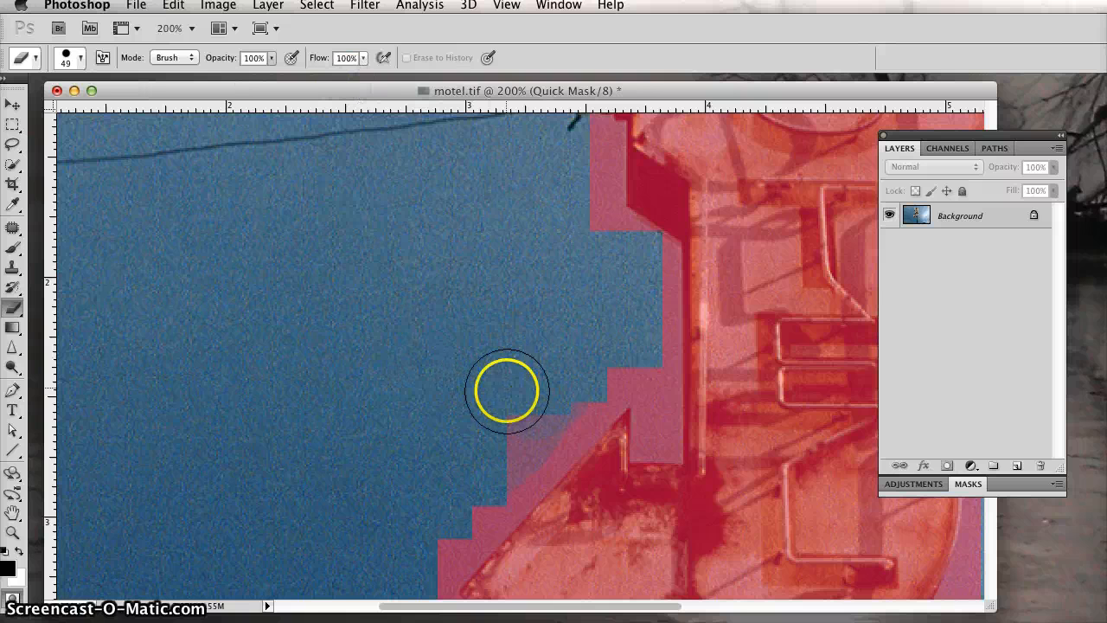
pyautogui.moveTo(505, 393)
pyautogui.mouseDown()
pyautogui.moveTo(499, 409)
pyautogui.moveTo(527, 415)
pyautogui.moveTo(579, 364)
pyautogui.moveTo(418, 548)
pyautogui.moveTo(576, 217)
pyautogui.moveTo(576, 237)
pyautogui.moveTo(563, 195)
pyautogui.moveTo(610, 277)
pyautogui.moveTo(614, 338)
pyautogui.moveTo(564, 382)
pyautogui.mouseUp()
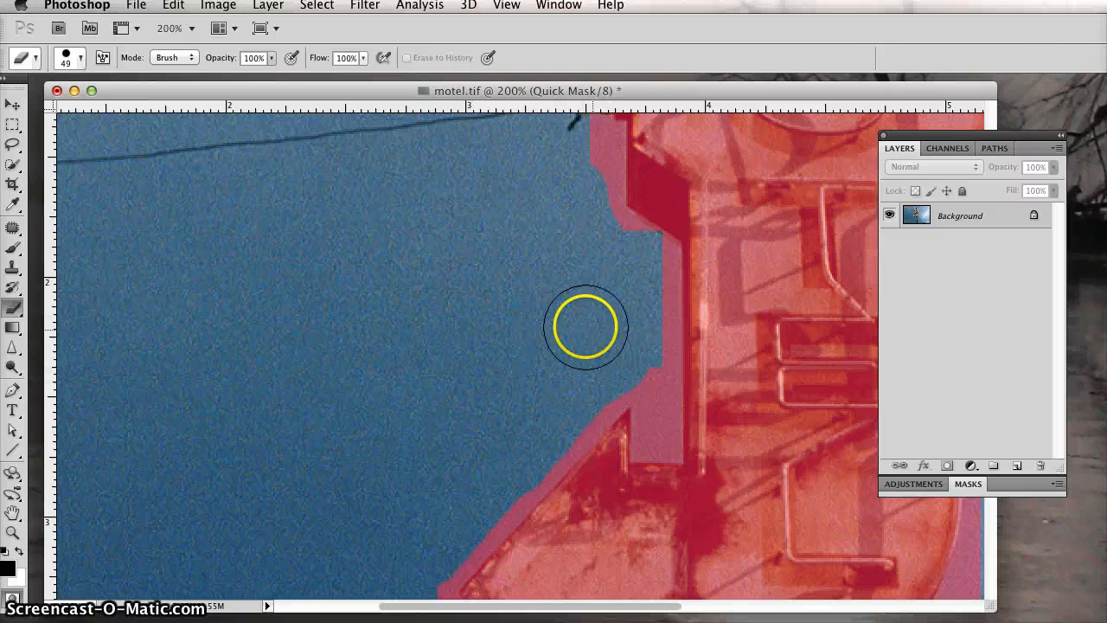
pyautogui.moveTo(625, 314)
pyautogui.mouseDown()
pyautogui.moveTo(637, 279)
pyautogui.moveTo(632, 329)
pyautogui.moveTo(613, 321)
pyautogui.moveTo(596, 250)
pyautogui.moveTo(575, 254)
pyautogui.mouseUp()
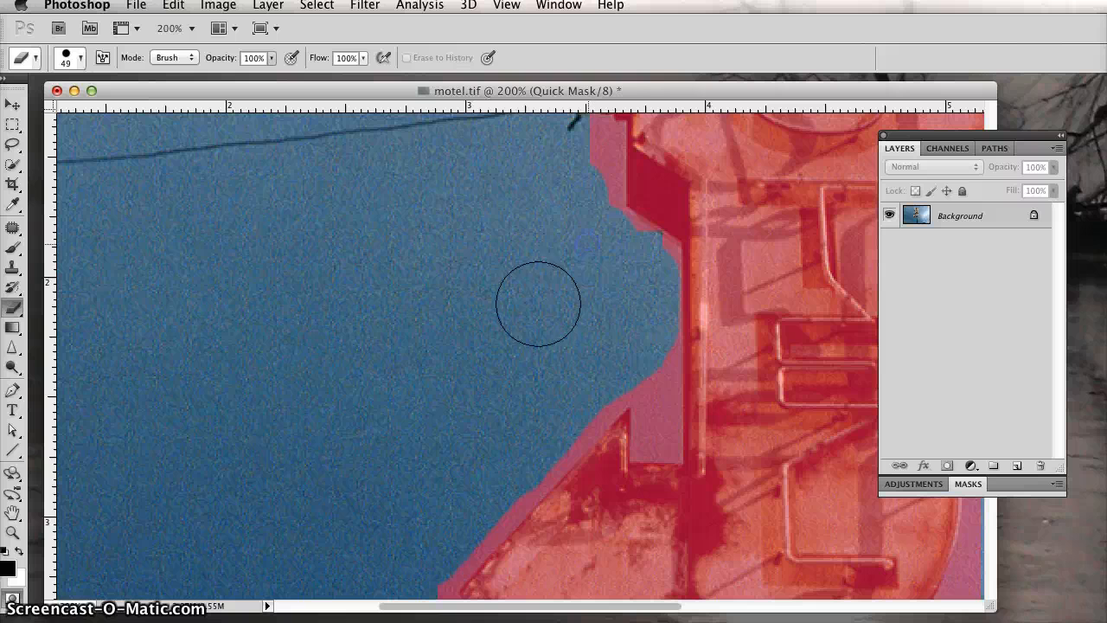
pyautogui.click(13, 598)
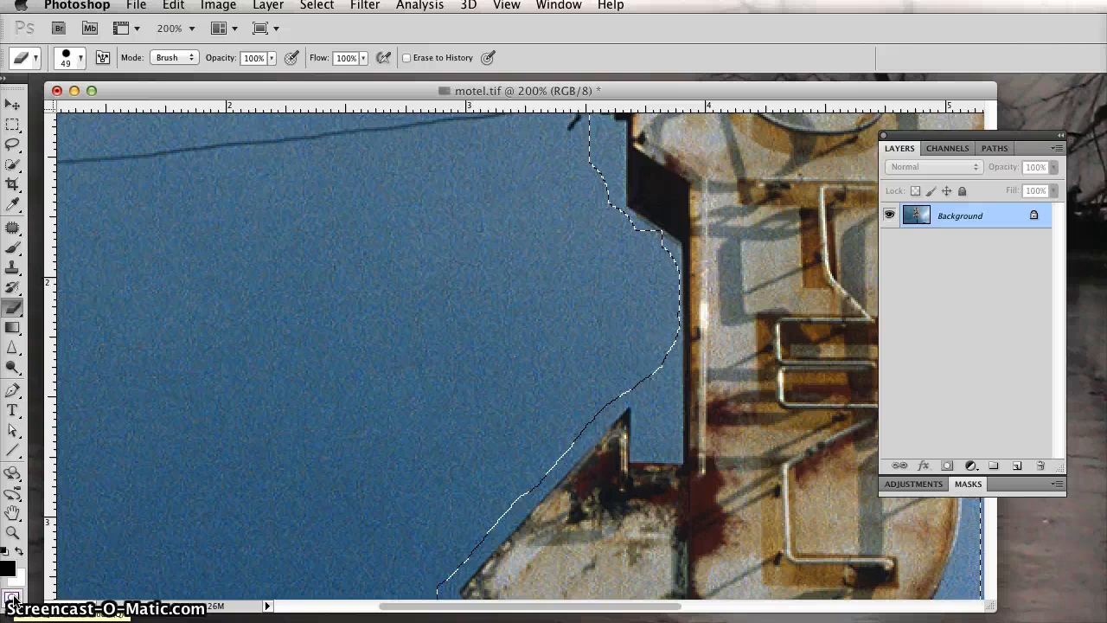
pyautogui.click(13, 597)
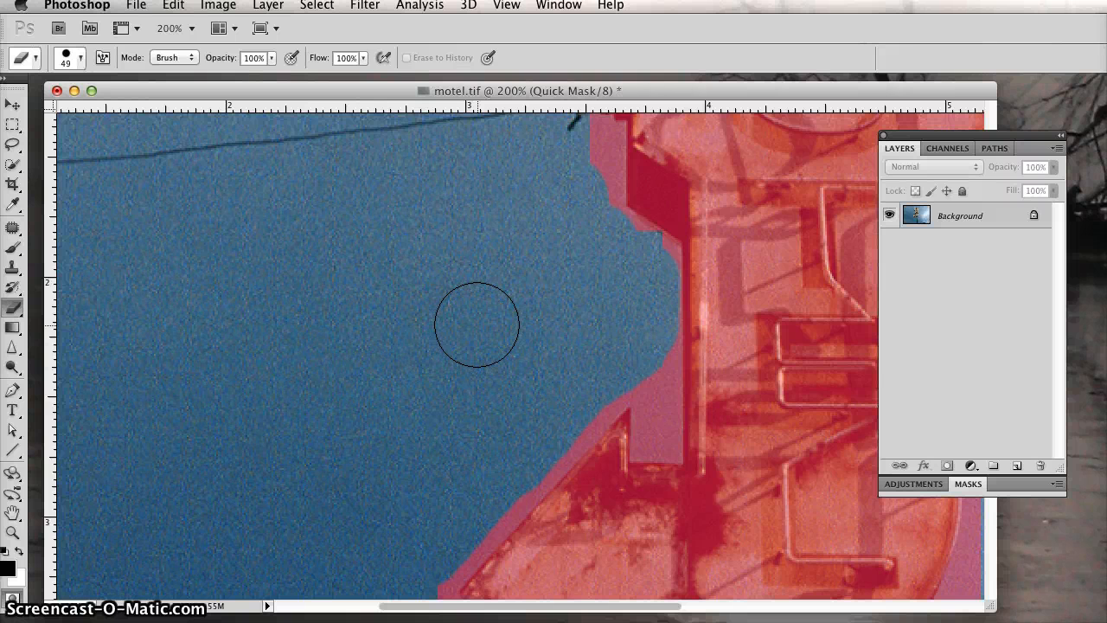
# Step: Erase the excess mask along the left edge of the sign's upper section, around the wire insulators, and around the arrow's tip
pyautogui.press('space')
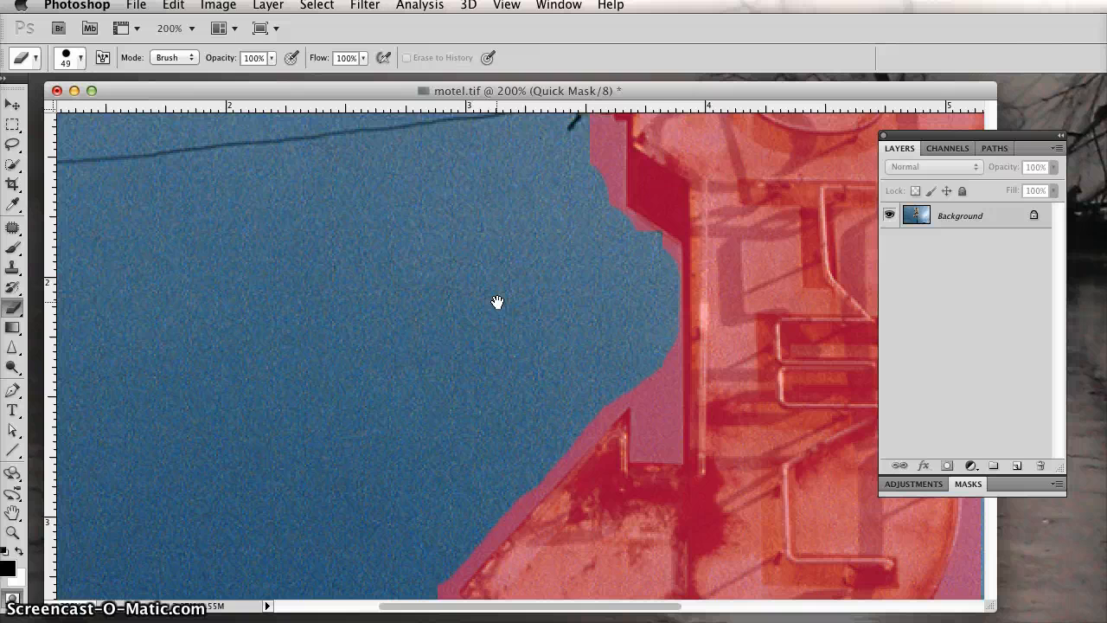
pyautogui.moveTo(497, 302)
pyautogui.mouseDown()
pyautogui.moveTo(413, 474)
pyautogui.moveTo(410, 544)
pyautogui.mouseUp()
pyautogui.click(488, 350)
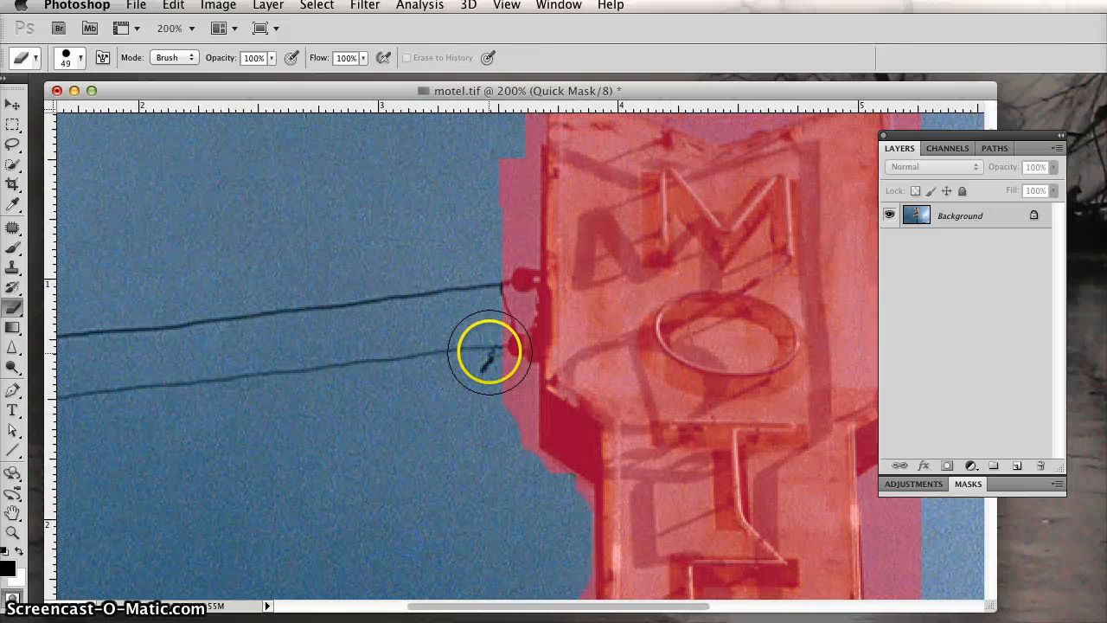
pyautogui.moveTo(476, 388)
pyautogui.mouseDown()
pyautogui.moveTo(487, 177)
pyautogui.moveTo(499, 230)
pyautogui.moveTo(487, 358)
pyautogui.moveTo(498, 460)
pyautogui.moveTo(475, 464)
pyautogui.mouseUp()
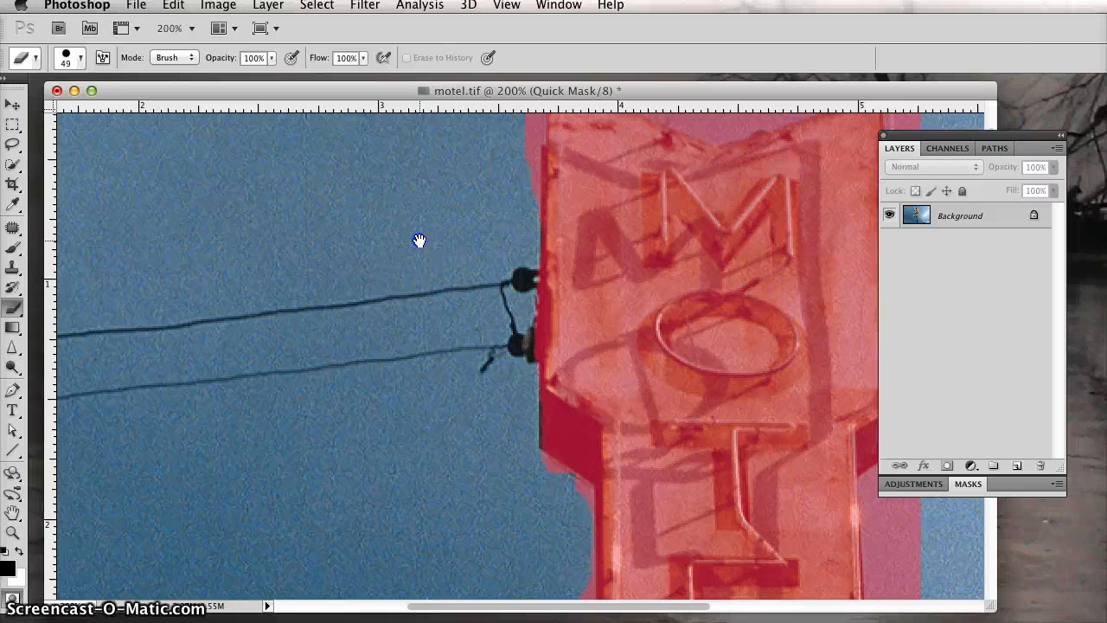
pyautogui.moveTo(419, 241); pyautogui.dragTo(385, 315)
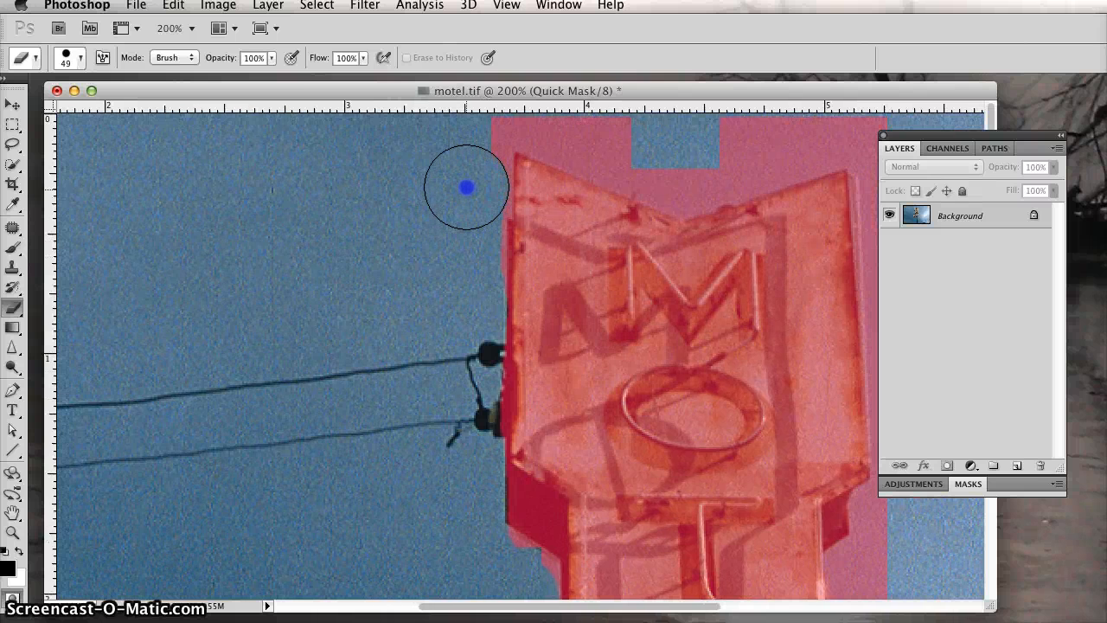
pyautogui.moveTo(467, 168)
pyautogui.mouseDown()
pyautogui.moveTo(464, 150)
pyautogui.moveTo(459, 202)
pyautogui.mouseUp()
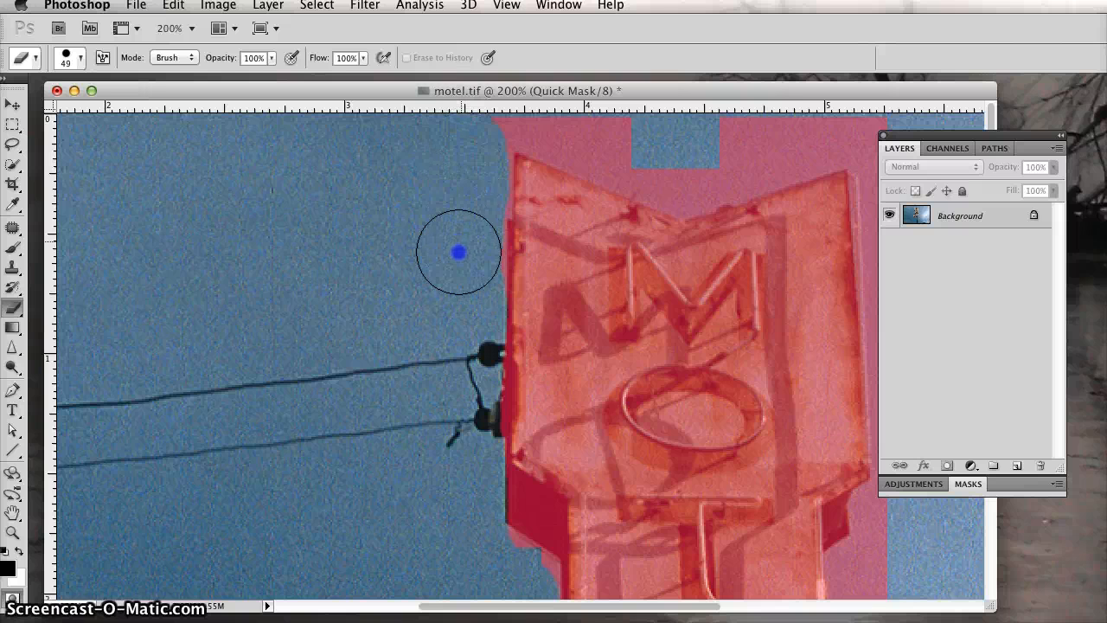
pyautogui.moveTo(458, 251)
pyautogui.mouseDown()
pyautogui.moveTo(466, 212)
pyautogui.moveTo(461, 277)
pyautogui.mouseUp()
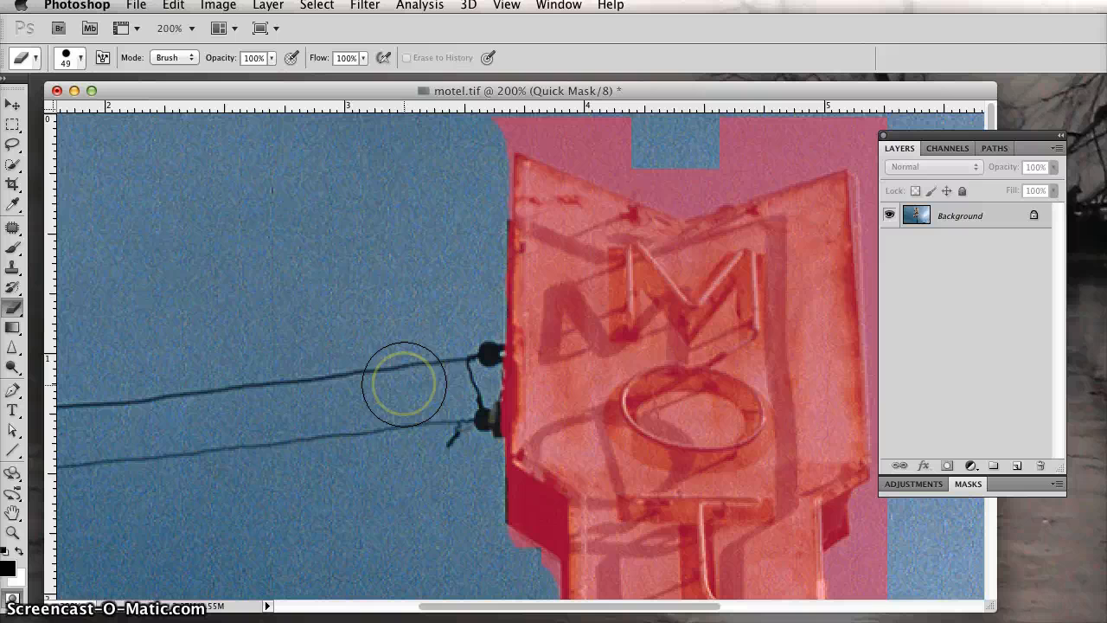
pyautogui.scroll(-10, 363, 395)
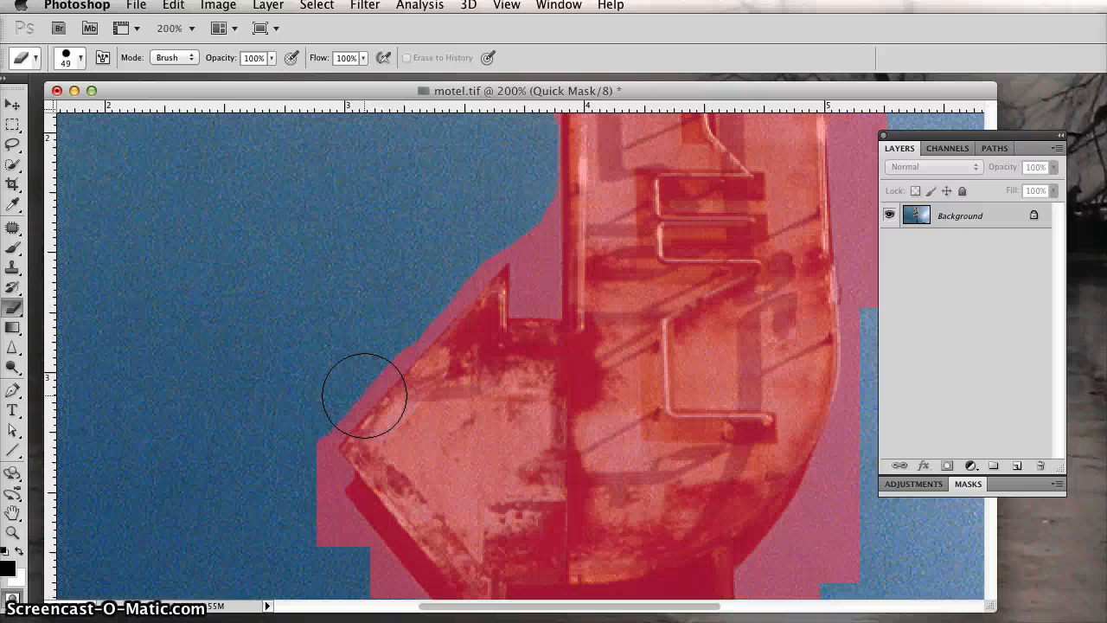
pyautogui.moveTo(363, 395)
pyautogui.mouseDown()
pyautogui.moveTo(304, 463)
pyautogui.moveTo(297, 488)
pyautogui.moveTo(290, 446)
pyautogui.moveTo(309, 393)
pyautogui.moveTo(408, 301)
pyautogui.mouseUp()
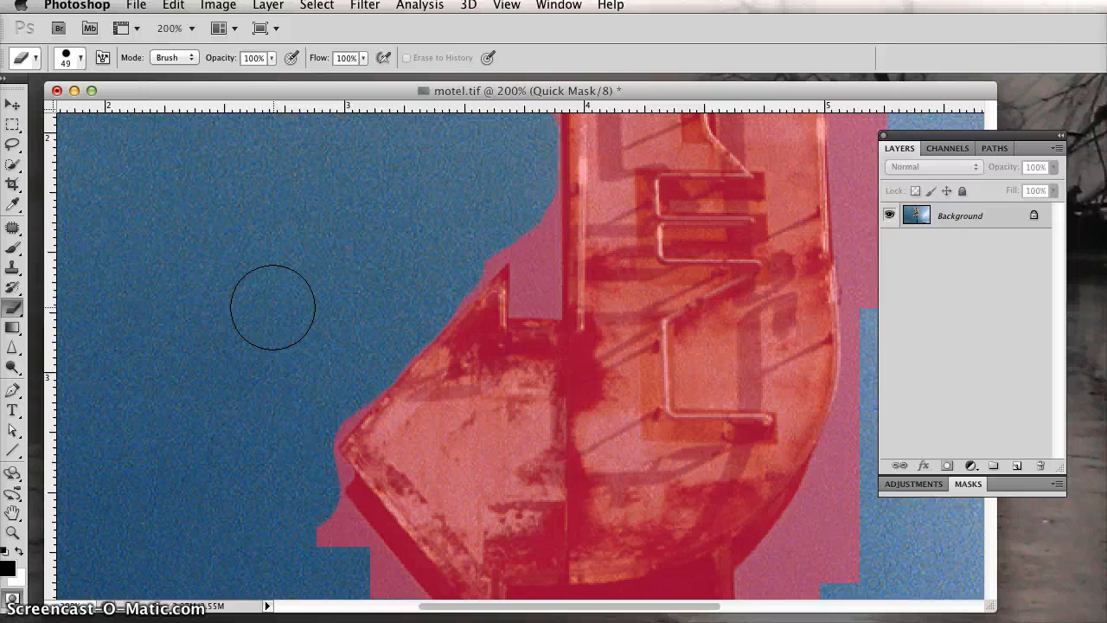
# Step: Erase the excess mask along the right edge of the sign's curved lower part and its narrow middle section
pyautogui.hscroll(3, 272, 307)
pyautogui.moveTo(692, 436)
pyautogui.mouseDown()
pyautogui.moveTo(730, 461)
pyautogui.moveTo(766, 320)
pyautogui.moveTo(762, 234)
pyautogui.moveTo(773, 393)
pyautogui.moveTo(714, 568)
pyautogui.moveTo(706, 549)
pyautogui.mouseUp()
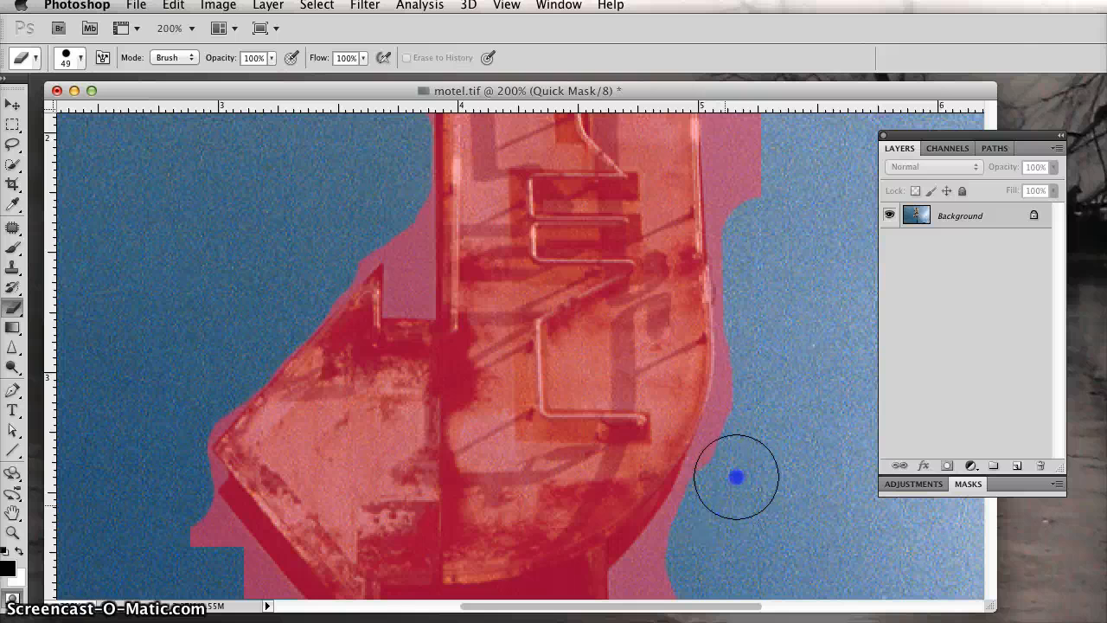
pyautogui.moveTo(765, 403); pyautogui.dragTo(770, 345)
pyautogui.press('space')
pyautogui.moveTo(783, 289); pyautogui.dragTo(755, 454)
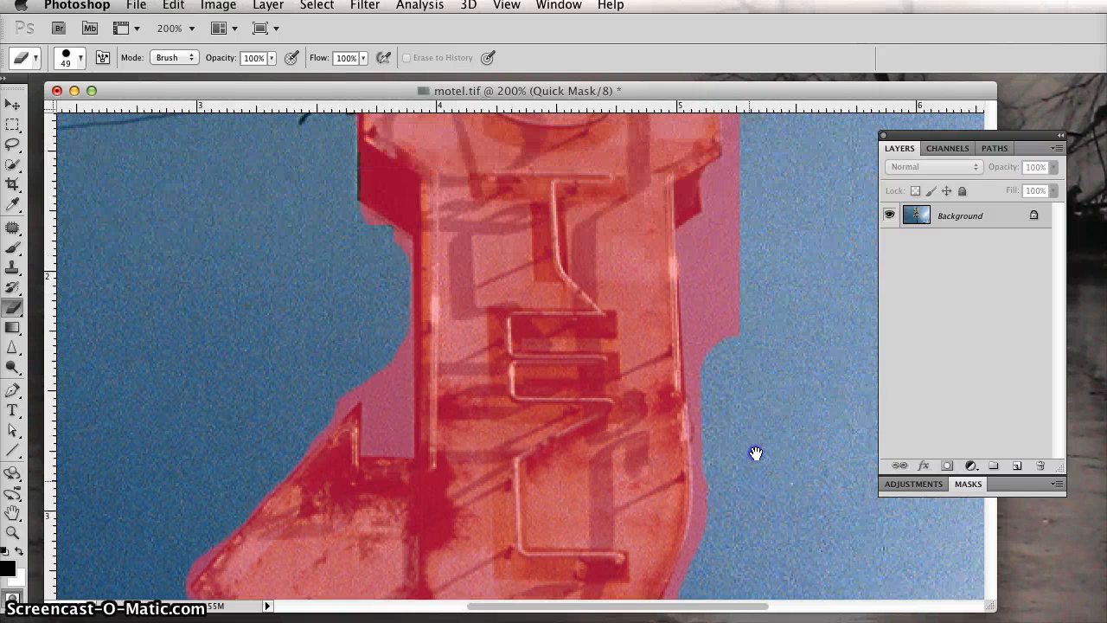
pyautogui.moveTo(741, 407)
pyautogui.mouseDown()
pyautogui.moveTo(734, 279)
pyautogui.moveTo(721, 334)
pyautogui.moveTo(728, 394)
pyautogui.mouseUp()
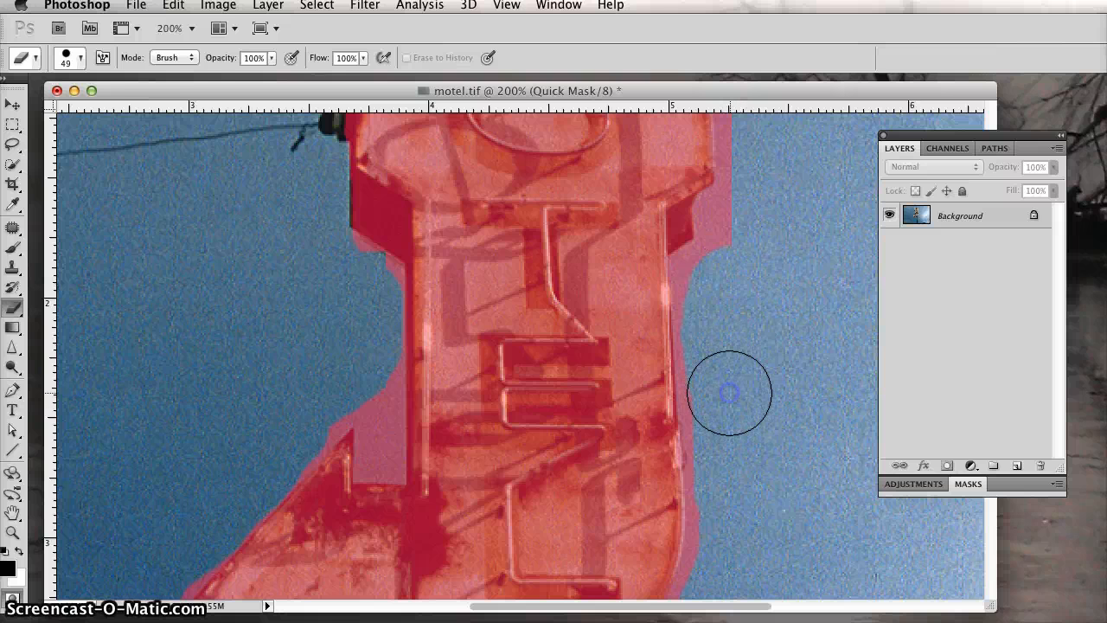
pyautogui.moveTo(753, 247)
pyautogui.mouseDown()
pyautogui.moveTo(745, 234)
pyautogui.moveTo(728, 289)
pyautogui.moveTo(719, 278)
pyautogui.moveTo(712, 321)
pyautogui.moveTo(728, 508)
pyautogui.mouseUp()
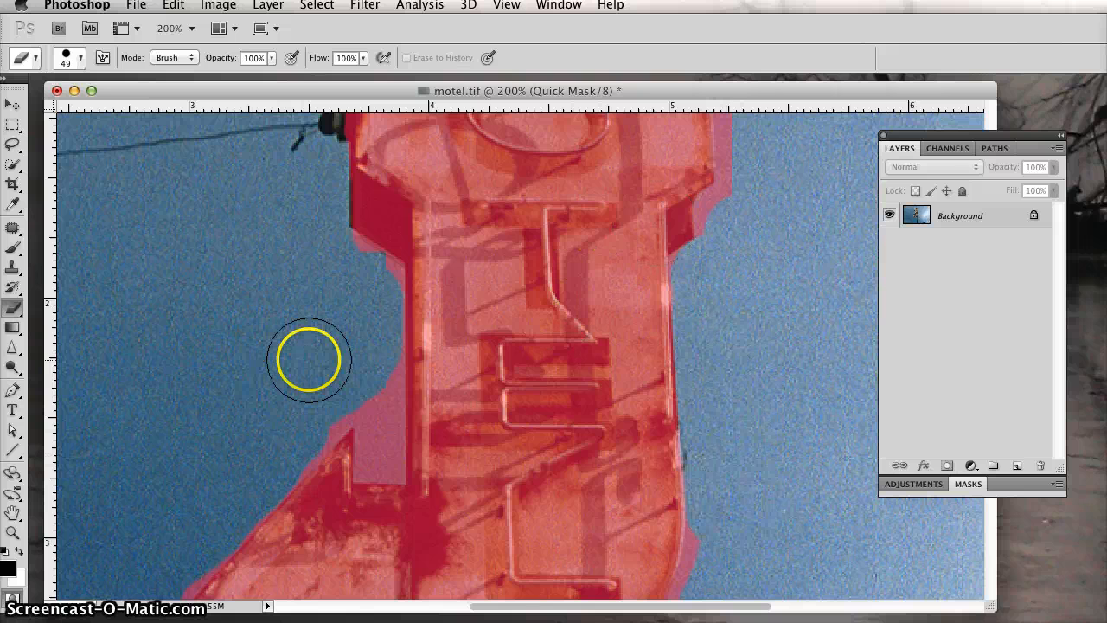
# Step: Erase the excess mask along the right edge of the sign's wide upper section and above its notched top
pyautogui.scroll(5, 305, 358)
pyautogui.moveTo(753, 321)
pyautogui.mouseDown()
pyautogui.moveTo(748, 111)
pyautogui.moveTo(761, 456)
pyautogui.moveTo(734, 474)
pyautogui.mouseUp()
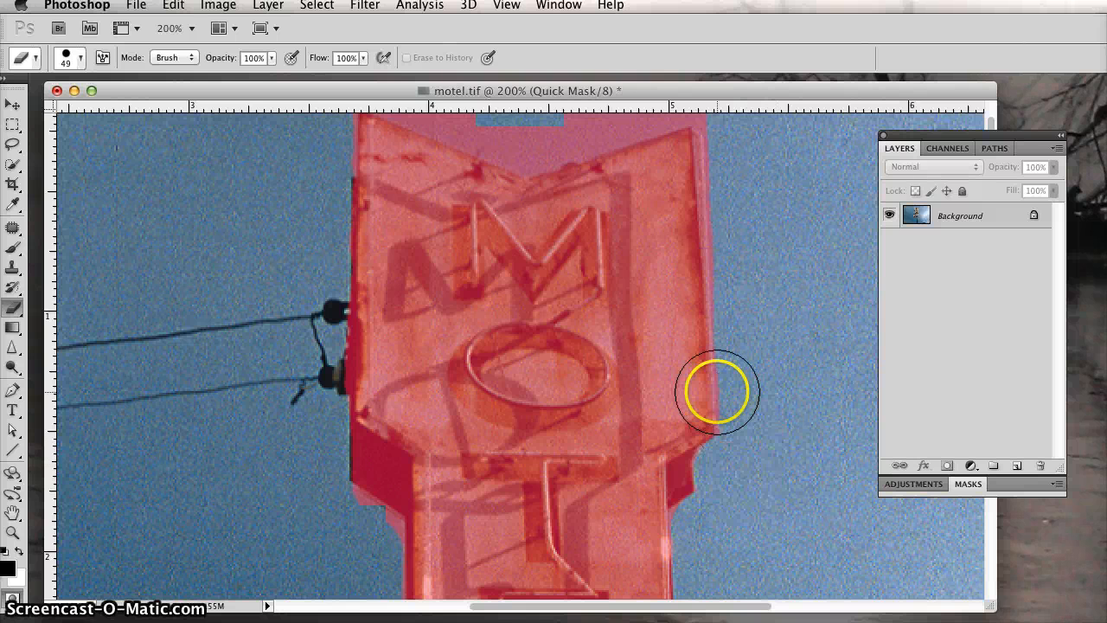
pyautogui.scroll(1, 489, 321)
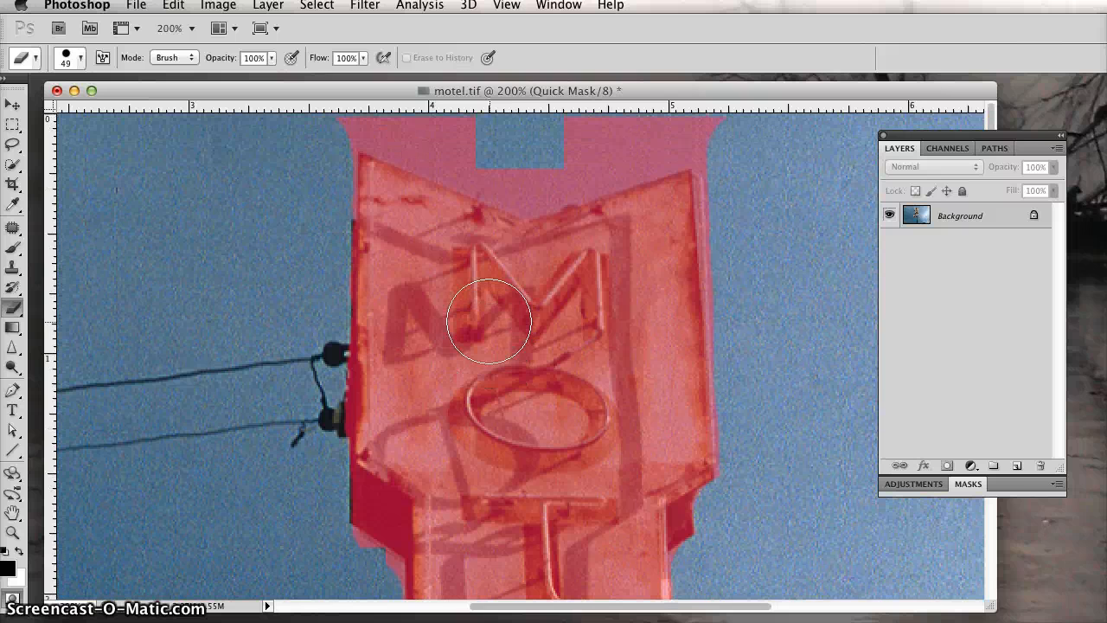
pyautogui.click(503, 154)
pyautogui.moveTo(503, 154)
pyautogui.mouseDown()
pyautogui.moveTo(398, 110)
pyautogui.moveTo(350, 107)
pyautogui.mouseUp()
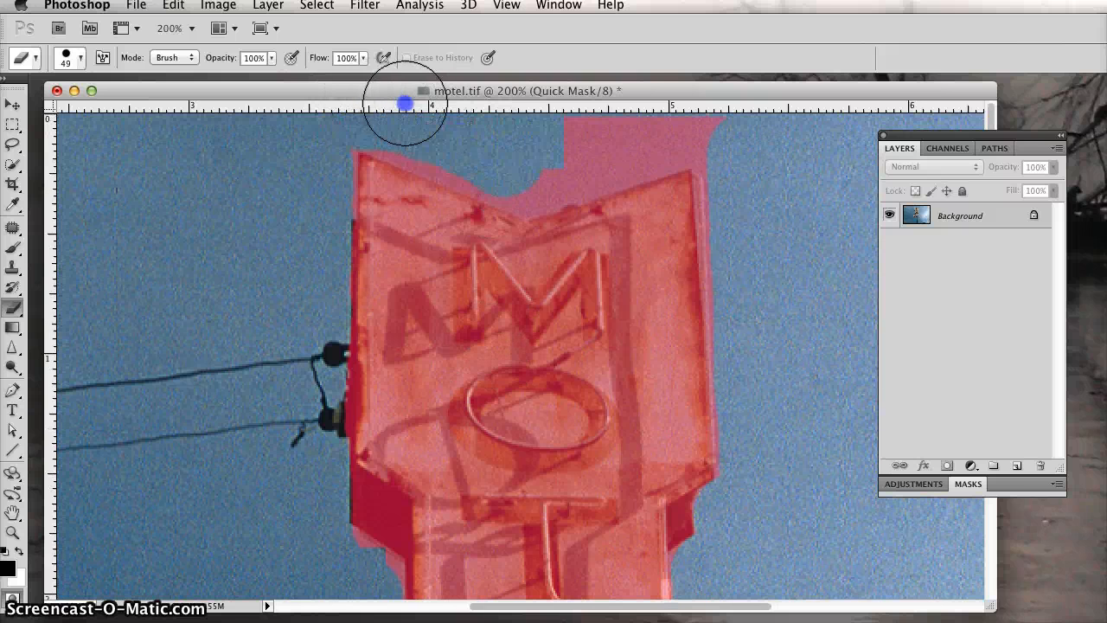
pyautogui.moveTo(537, 138)
pyautogui.mouseDown()
pyautogui.moveTo(722, 118)
pyautogui.moveTo(536, 167)
pyautogui.moveTo(500, 157)
pyautogui.mouseUp()
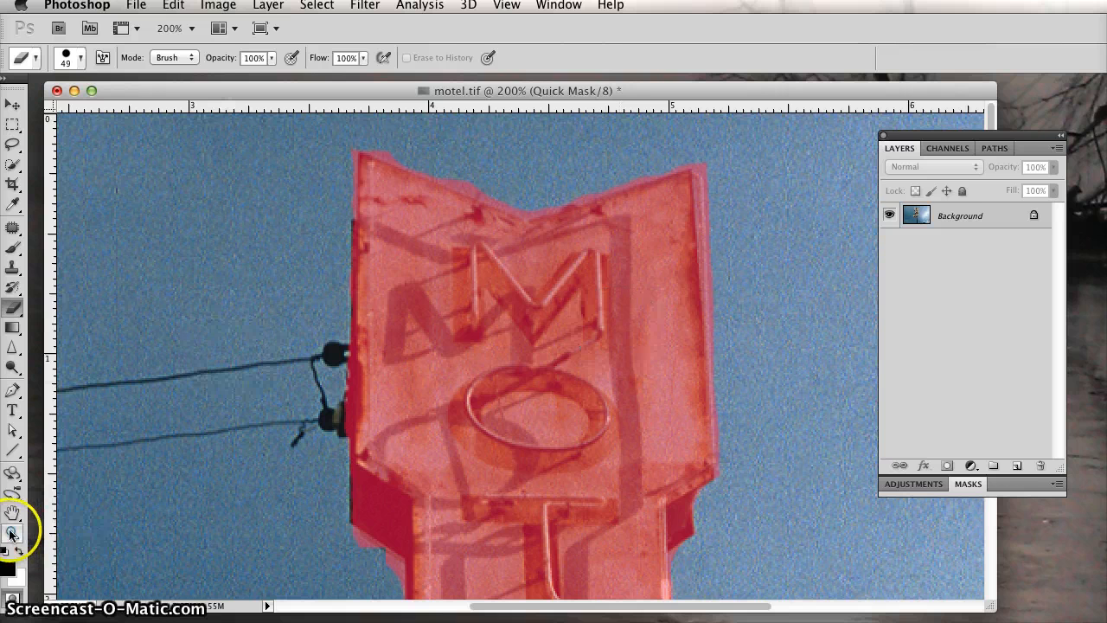
# Step: Set the eraser brush size to 10 px and erase the mask fringe down the left edge of the sign's upper-left corner
pyautogui.press('z')
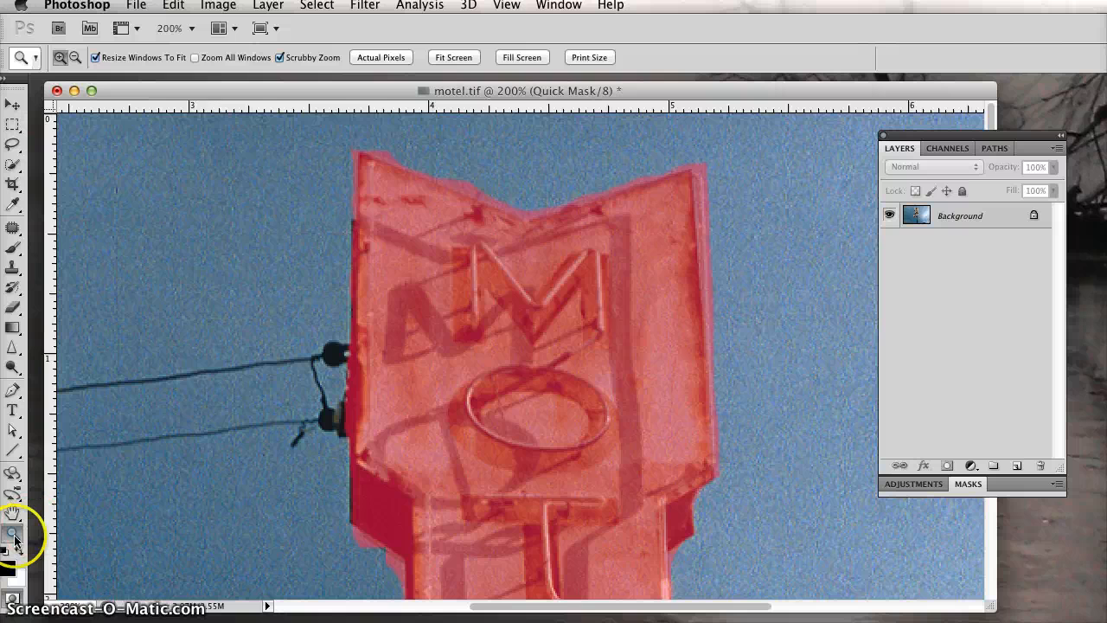
pyautogui.click(363, 310)
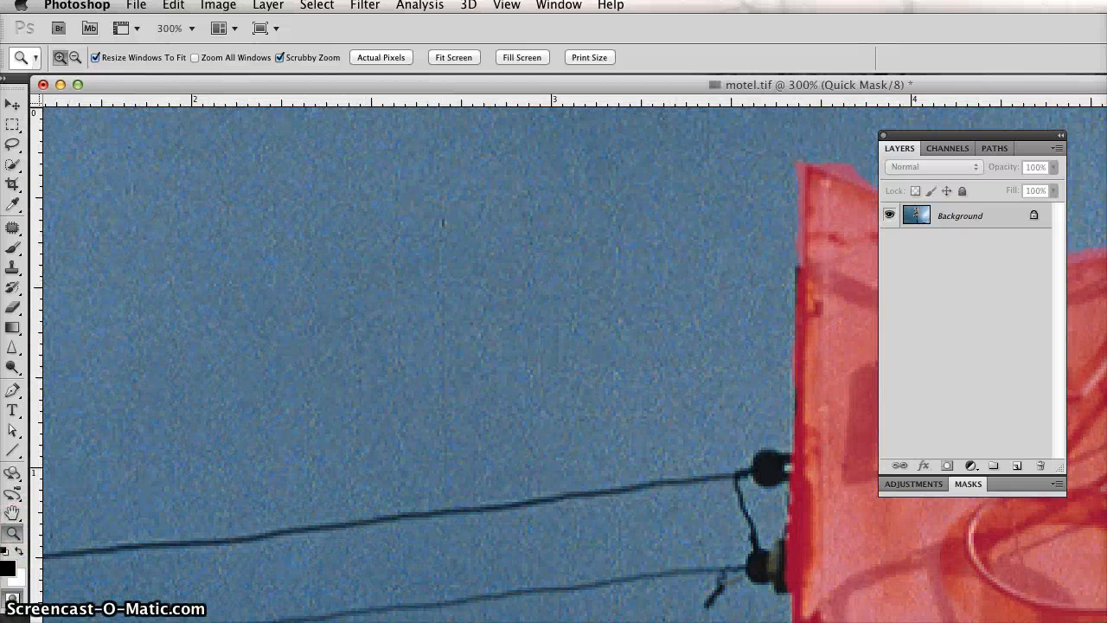
pyautogui.moveTo(1106, 622); pyautogui.dragTo(1004, 571)
pyautogui.moveTo(778, 373); pyautogui.dragTo(251, 348)
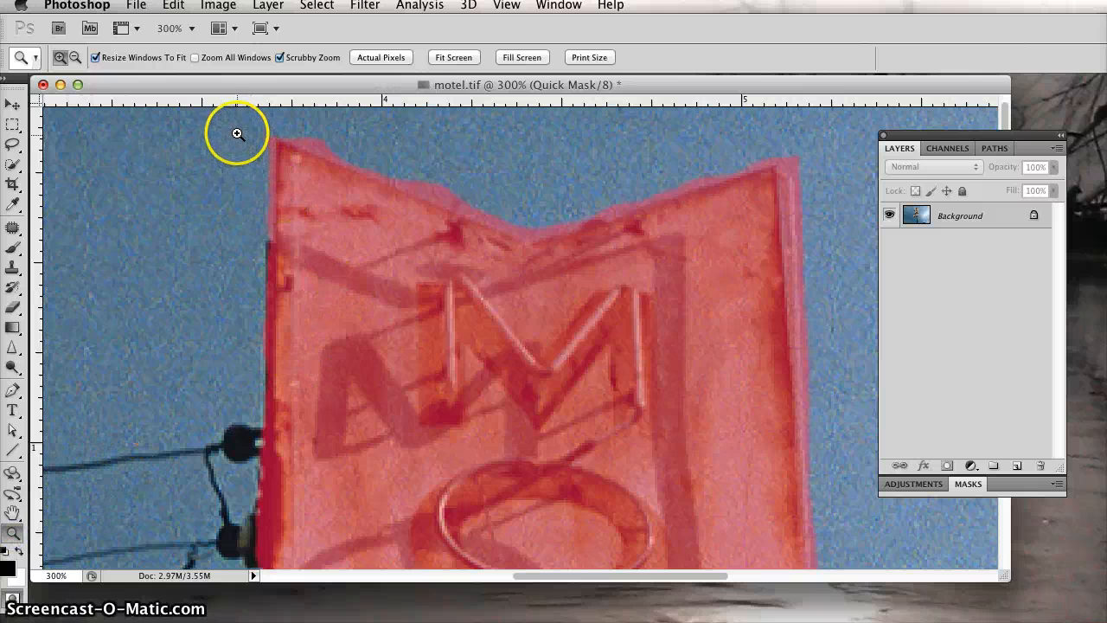
pyautogui.moveTo(237, 133); pyautogui.dragTo(390, 313)
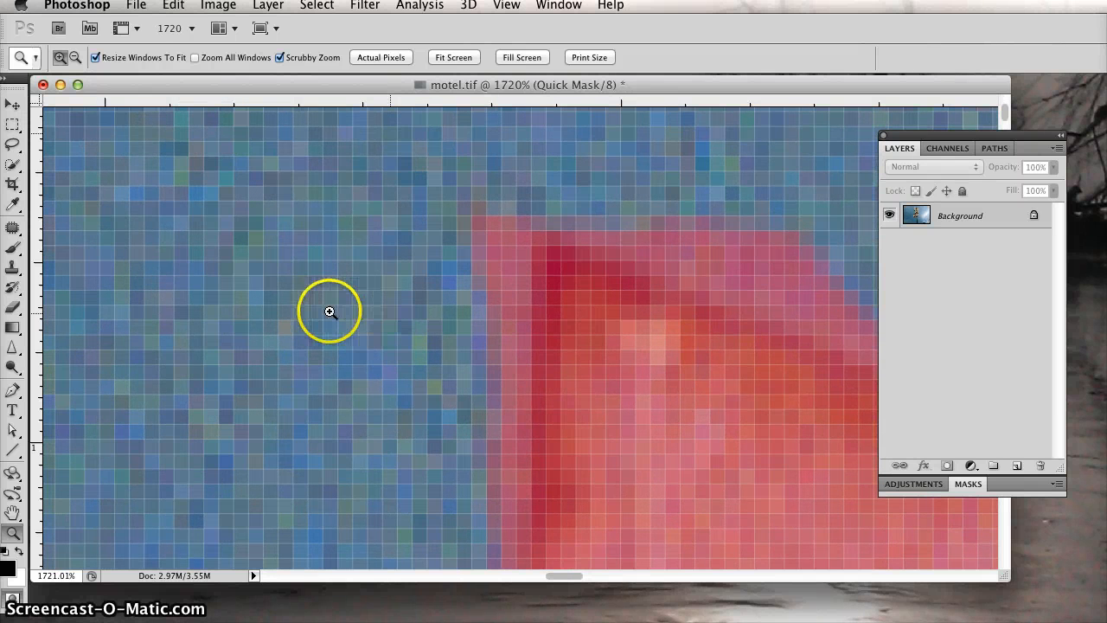
pyautogui.click(12, 307)
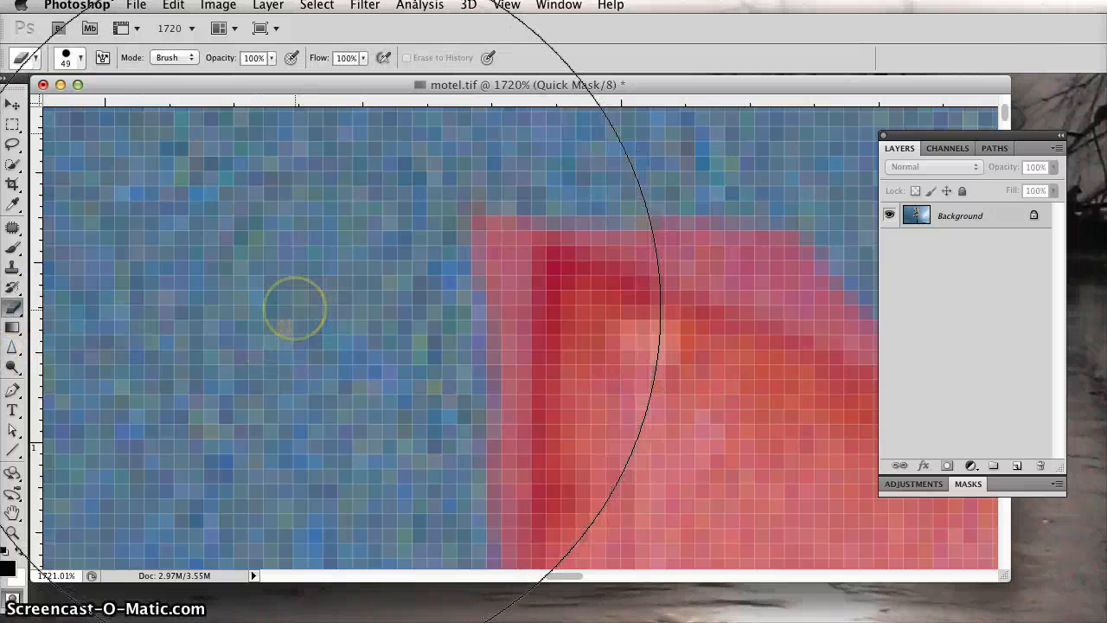
pyautogui.press('[')
pyautogui.press('[')
pyautogui.press('[')
pyautogui.press('[')
pyautogui.press('[')
pyautogui.press('[')
pyautogui.press('[')
pyautogui.press('[')
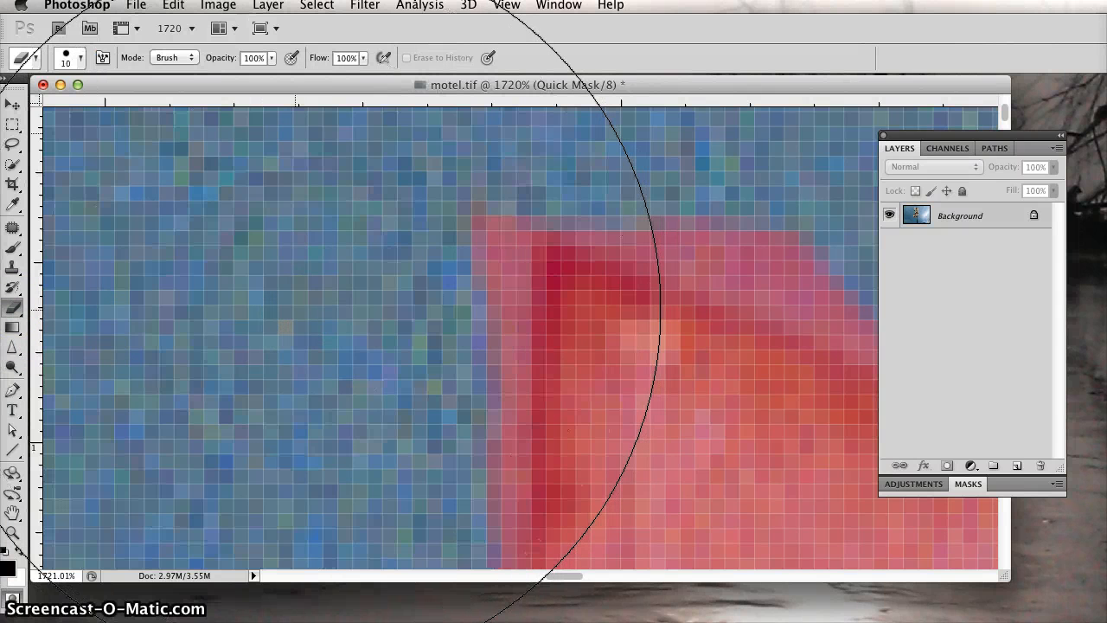
pyautogui.moveTo(415, 346)
pyautogui.mouseDown()
pyautogui.moveTo(438, 326)
pyautogui.moveTo(448, 255)
pyautogui.moveTo(447, 465)
pyautogui.mouseUp()
pyautogui.press('space')
pyautogui.moveTo(376, 427)
pyautogui.mouseDown()
pyautogui.moveTo(356, 230)
pyautogui.moveTo(301, 414)
pyautogui.mouseUp()
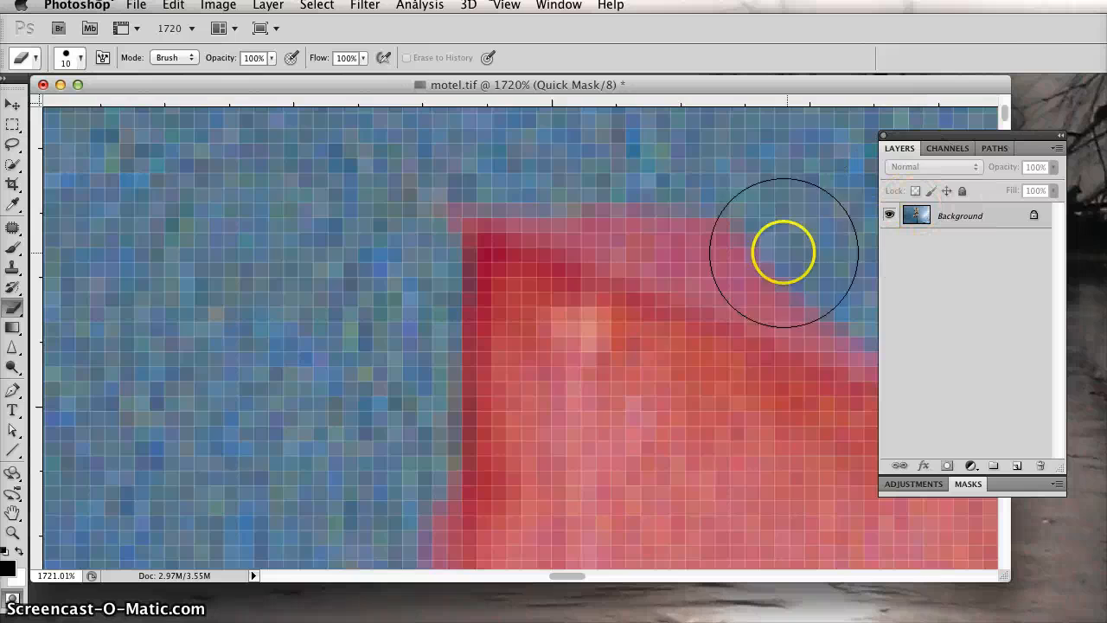
# Step: Erase the mask fringe along the sign's sloping top edge, from the upper-left corner towards the notch
pyautogui.press('super+minus')
pyautogui.press('super+minus')
pyautogui.press('super+minus')
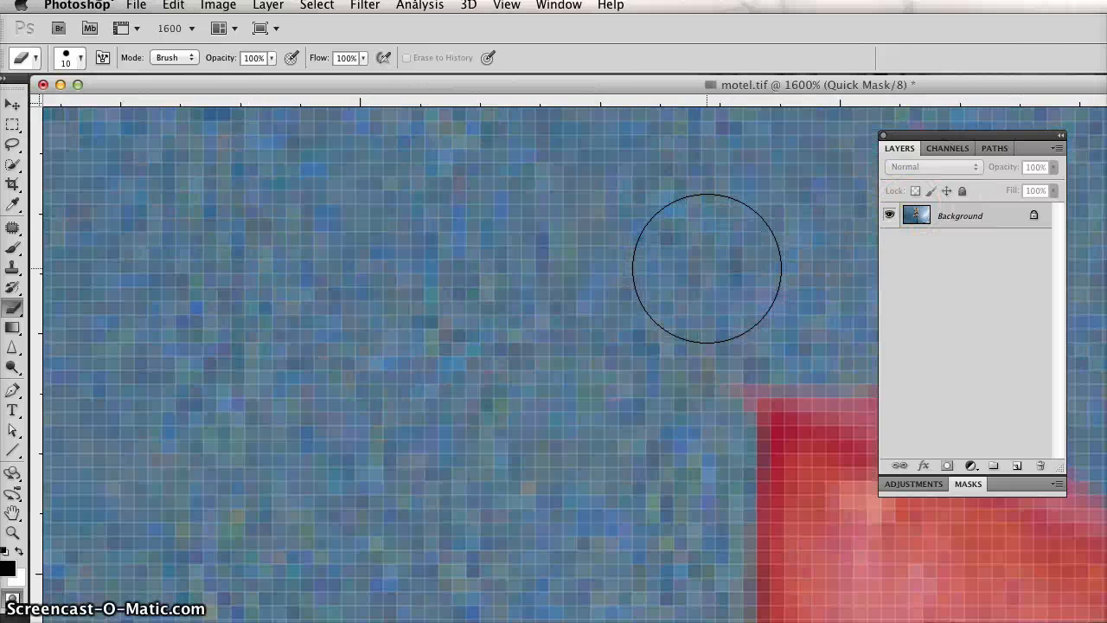
pyautogui.press('super+minus')
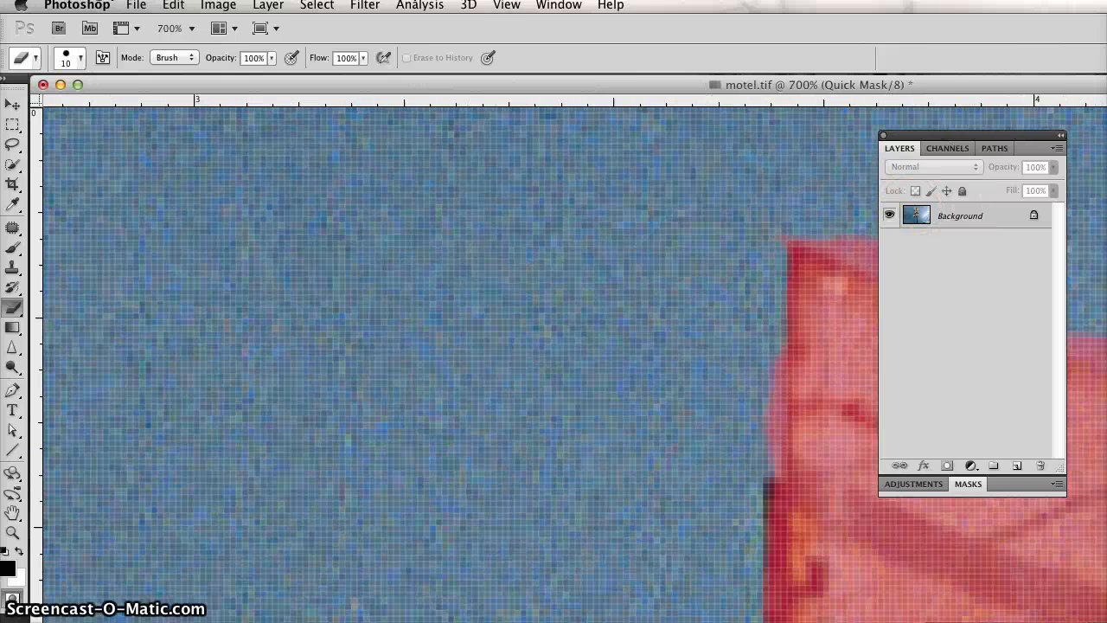
pyautogui.moveTo(1106, 621)
pyautogui.mouseDown()
pyautogui.moveTo(939, 605)
pyautogui.moveTo(936, 579)
pyautogui.moveTo(984, 589)
pyautogui.mouseUp()
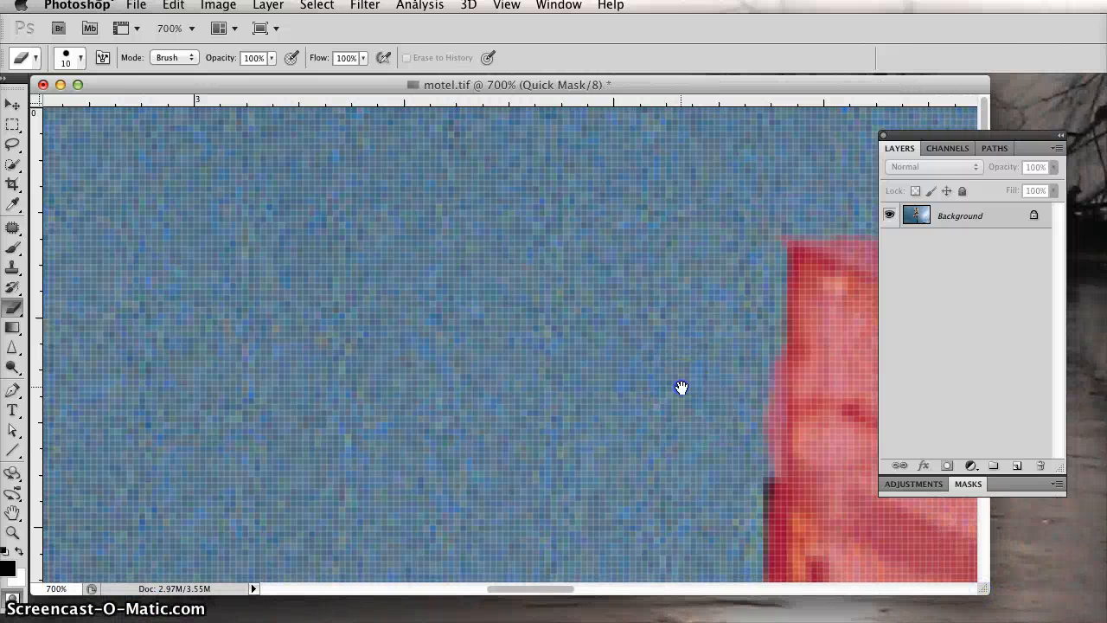
pyautogui.moveTo(681, 387); pyautogui.dragTo(166, 331)
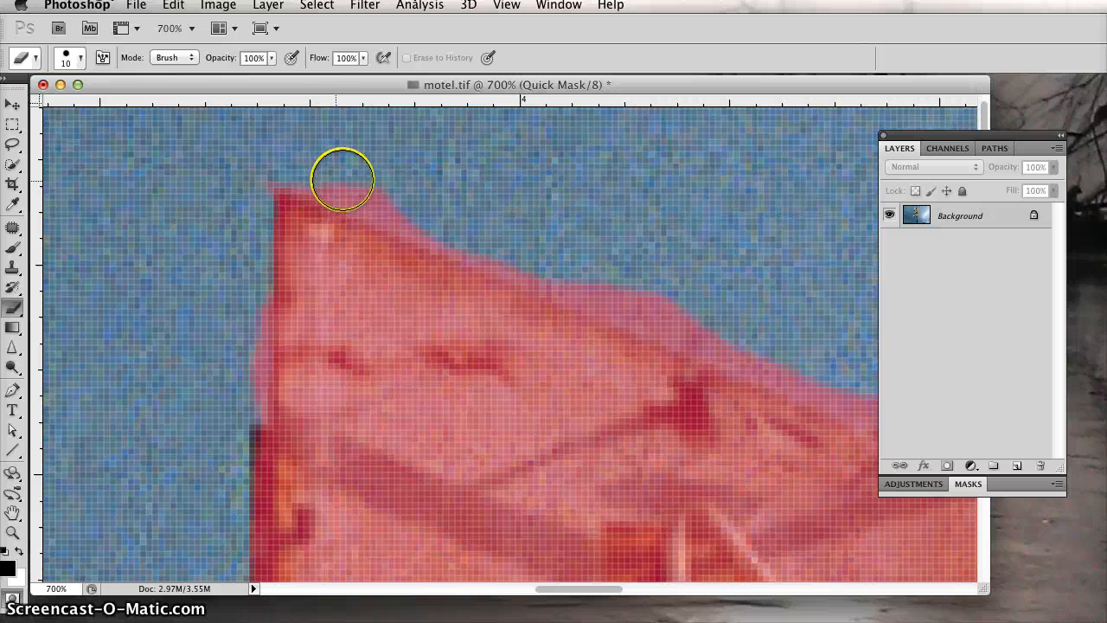
pyautogui.moveTo(343, 179)
pyautogui.mouseDown()
pyautogui.moveTo(484, 220)
pyautogui.moveTo(613, 289)
pyautogui.moveTo(731, 329)
pyautogui.mouseUp()
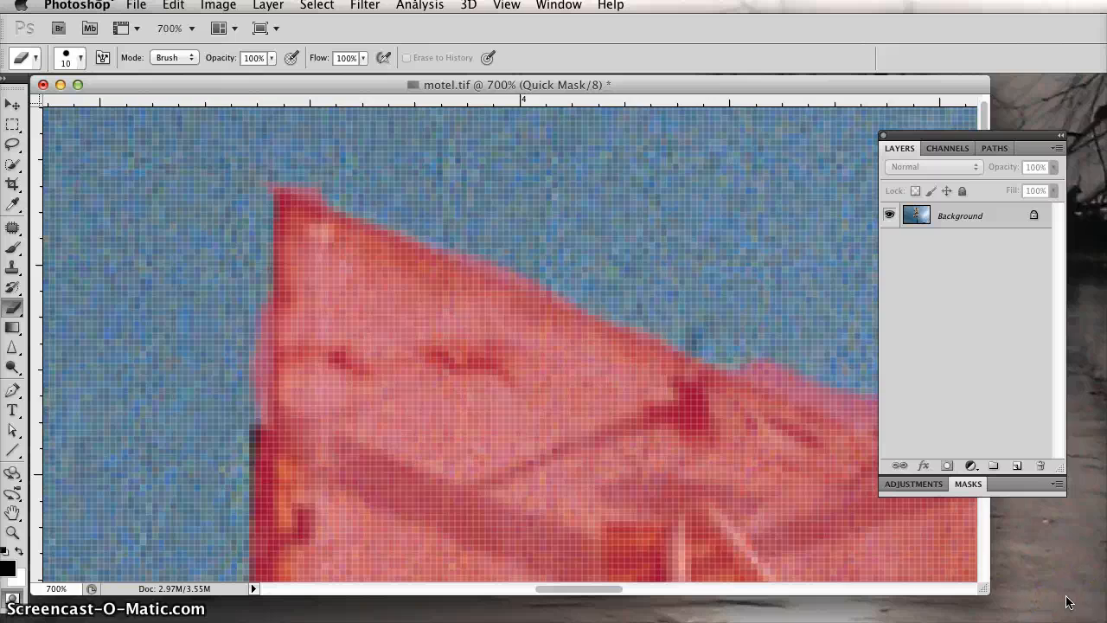
# Step: Leave Quick Mask mode to convert the edited mask around the whole sign into a selection
pyautogui.press('super+minus')
pyautogui.press('super+minus')
pyautogui.press('super+minus')
pyautogui.press('super+minus')
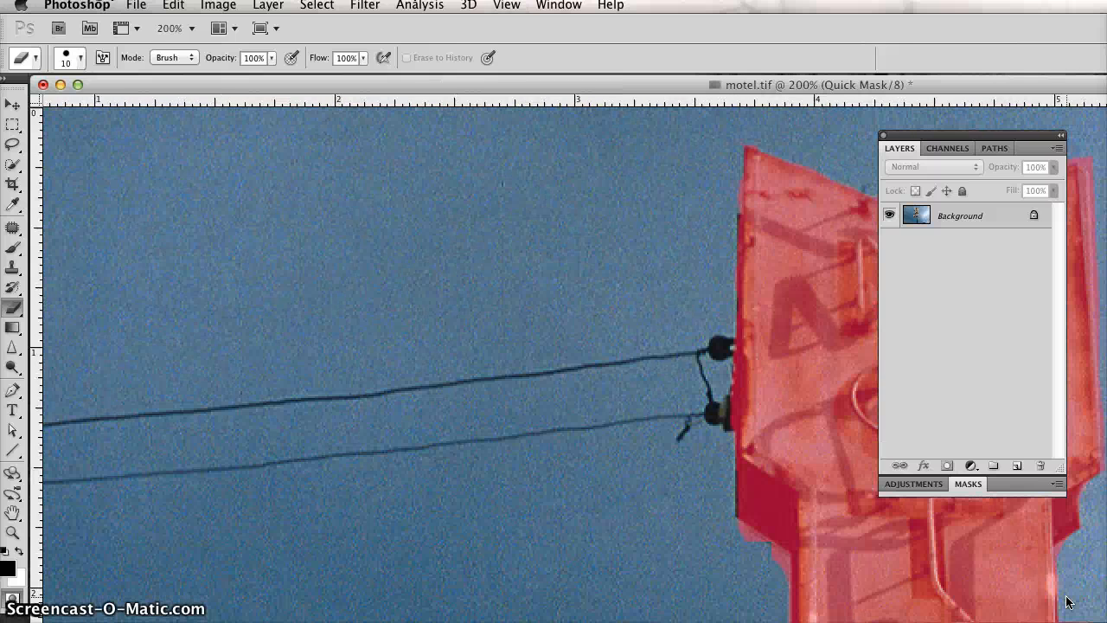
pyautogui.moveTo(1105, 622); pyautogui.dragTo(937, 560)
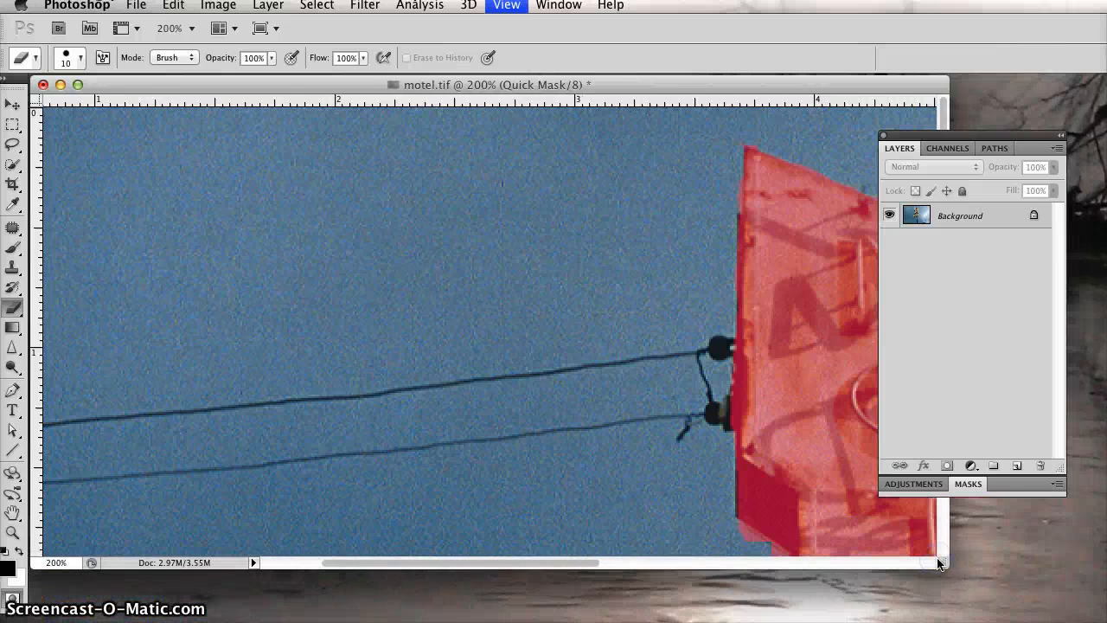
pyautogui.press('super+minus')
pyautogui.press('super+minus')
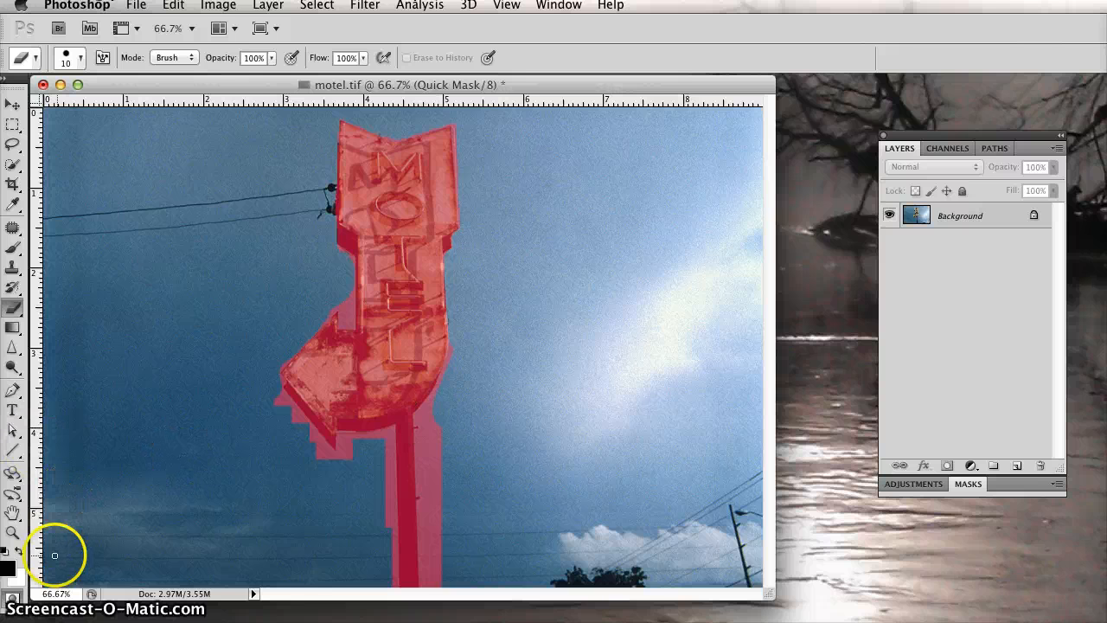
pyautogui.click(12, 598)
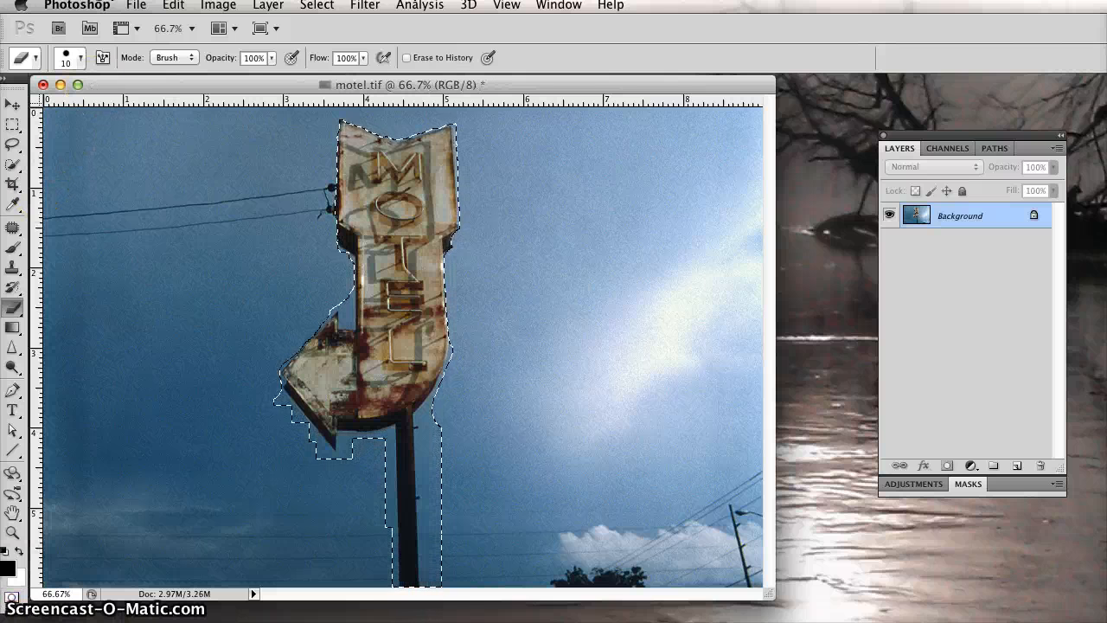
# Step: Save the selection in motel.tif as a new channel named "quick mask"
pyautogui.click(316, 5)
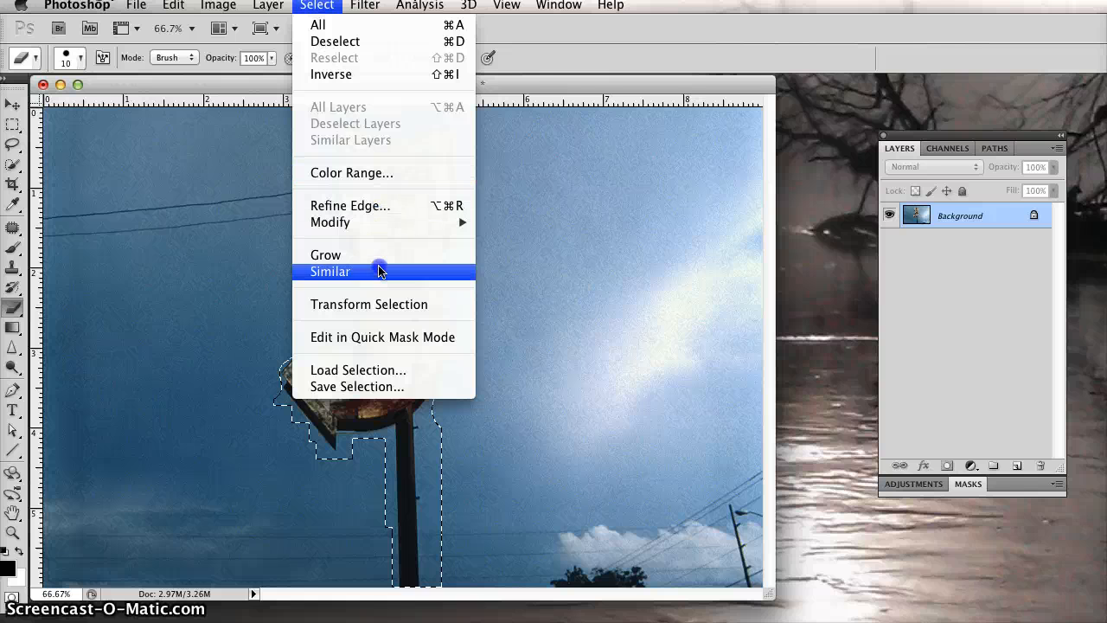
pyautogui.click(381, 387)
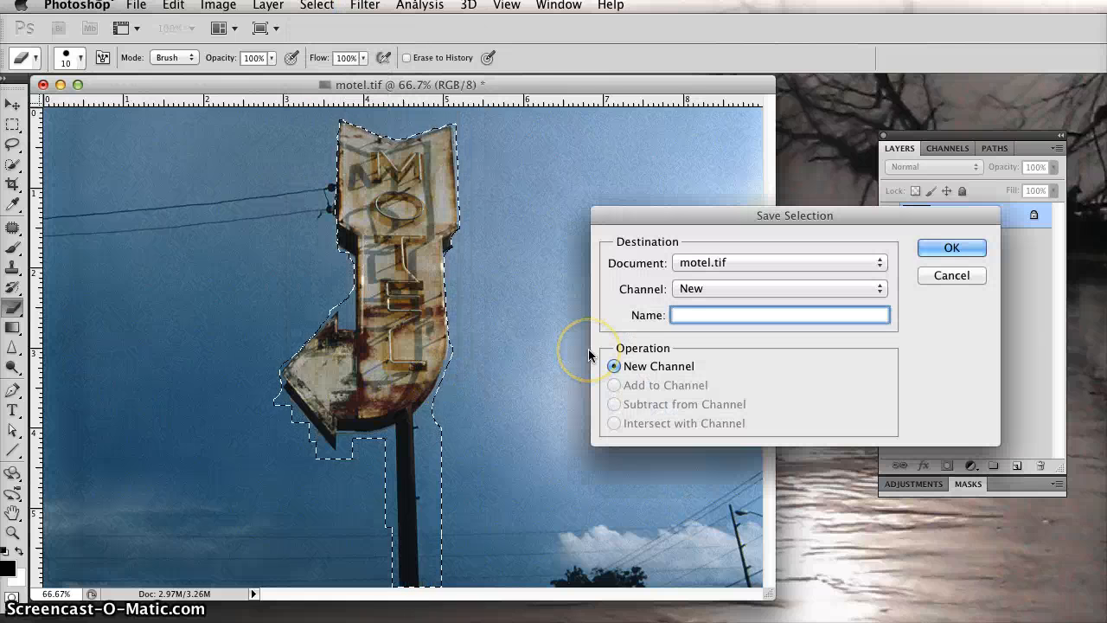
pyautogui.write('quick mas')
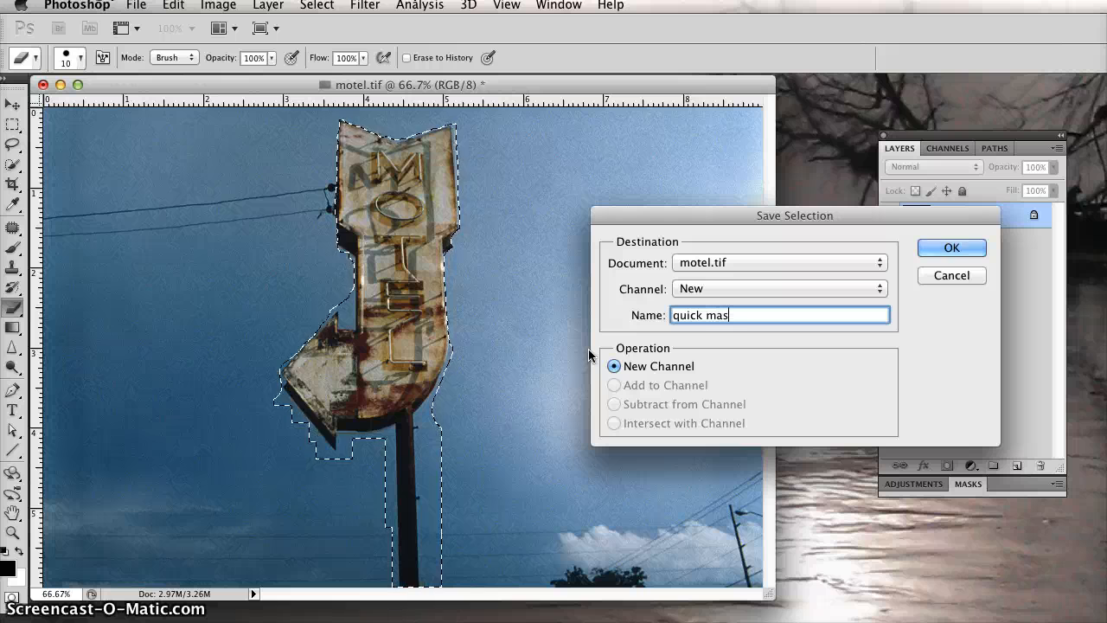
pyautogui.write('k')
pyautogui.click(941, 247)
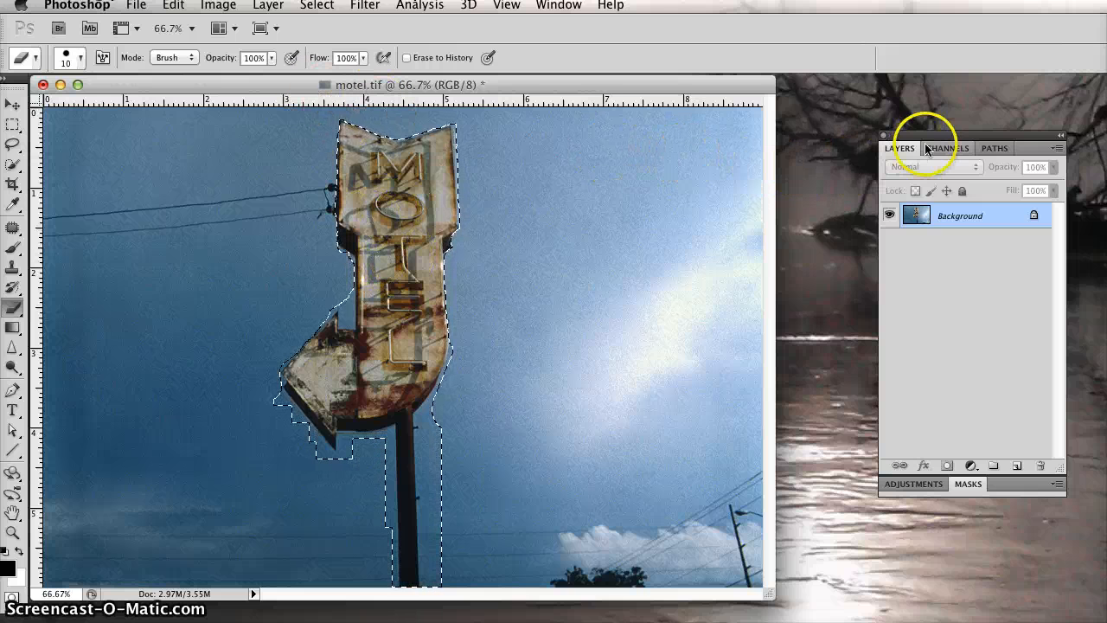
# Step: Review which saved channels of motel.tif can be loaded as a selection, without loading one
pyautogui.moveTo(931, 139); pyautogui.dragTo(588, 146)
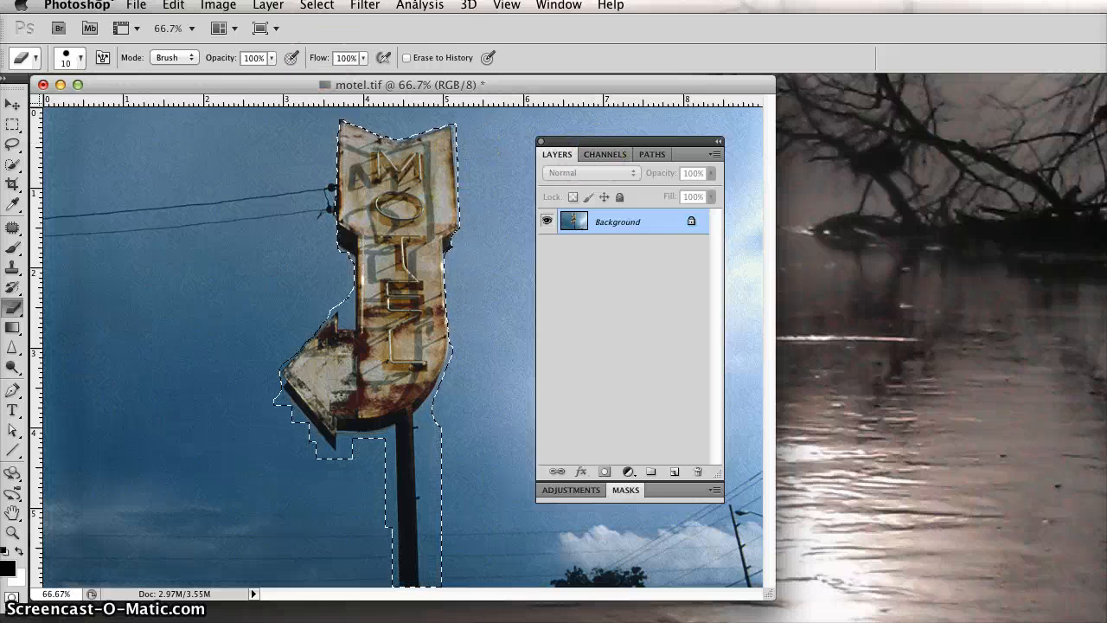
pyautogui.click(316, 5)
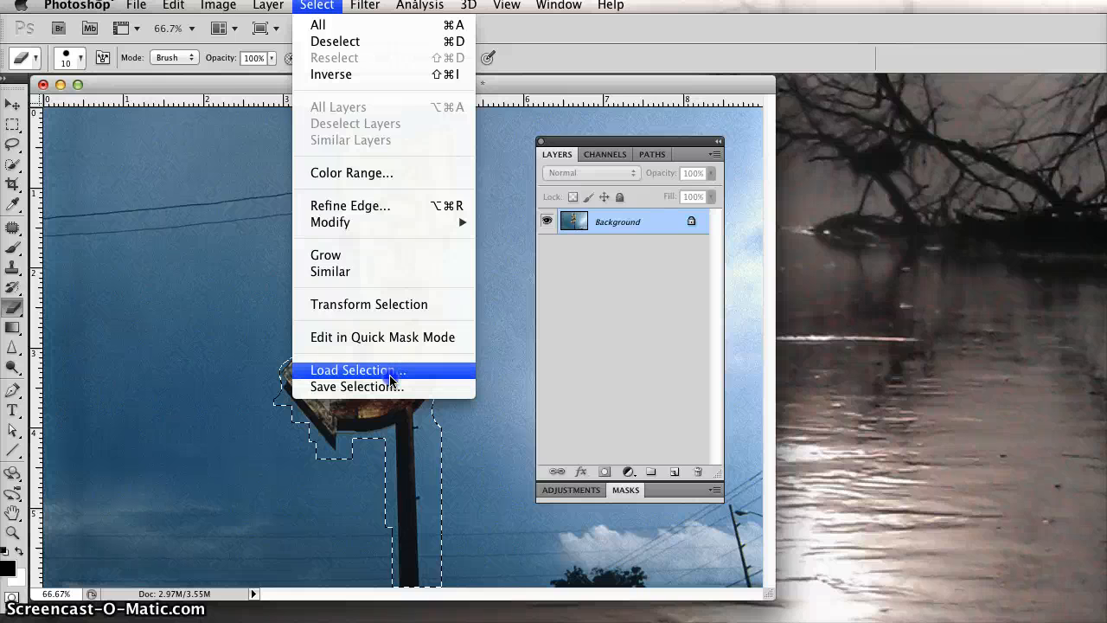
pyautogui.click(391, 370)
pyautogui.click(467, 256)
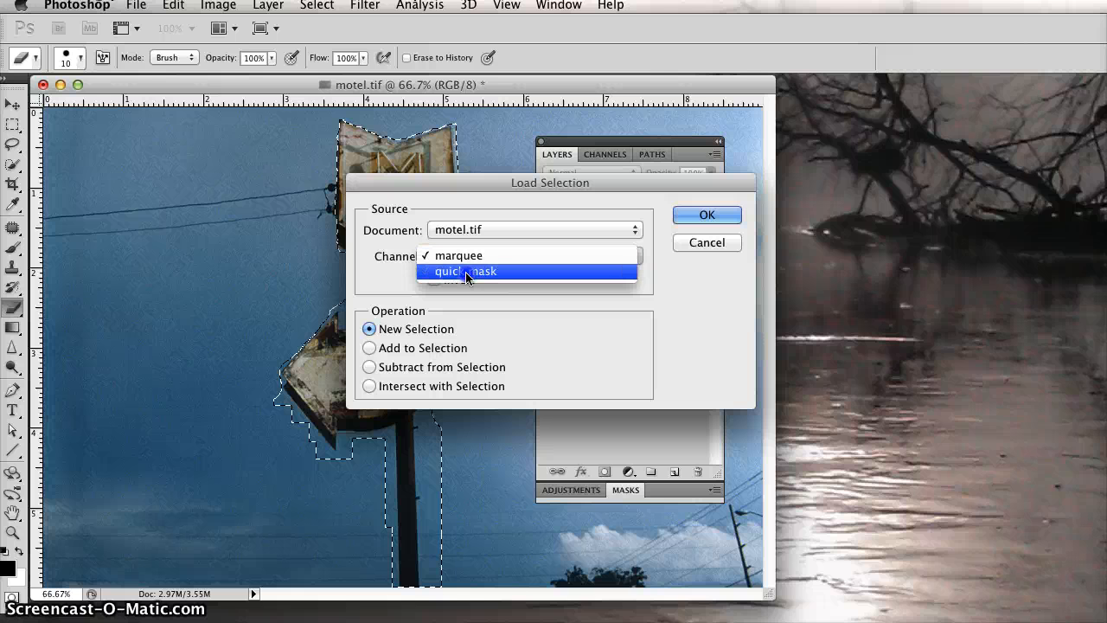
pyautogui.click(467, 257)
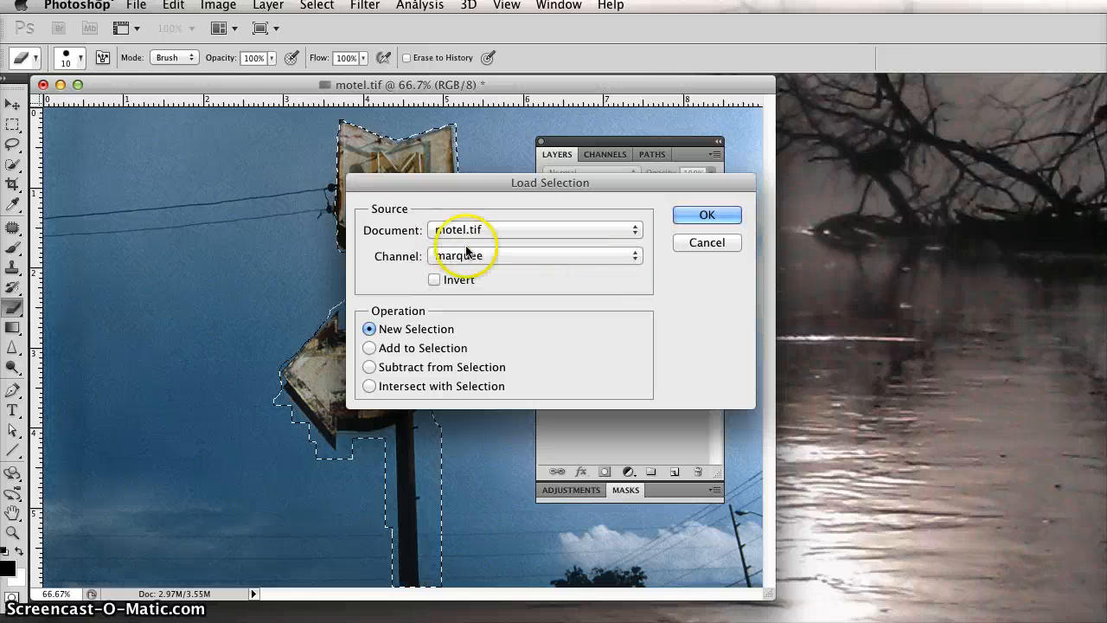
pyautogui.click(697, 244)
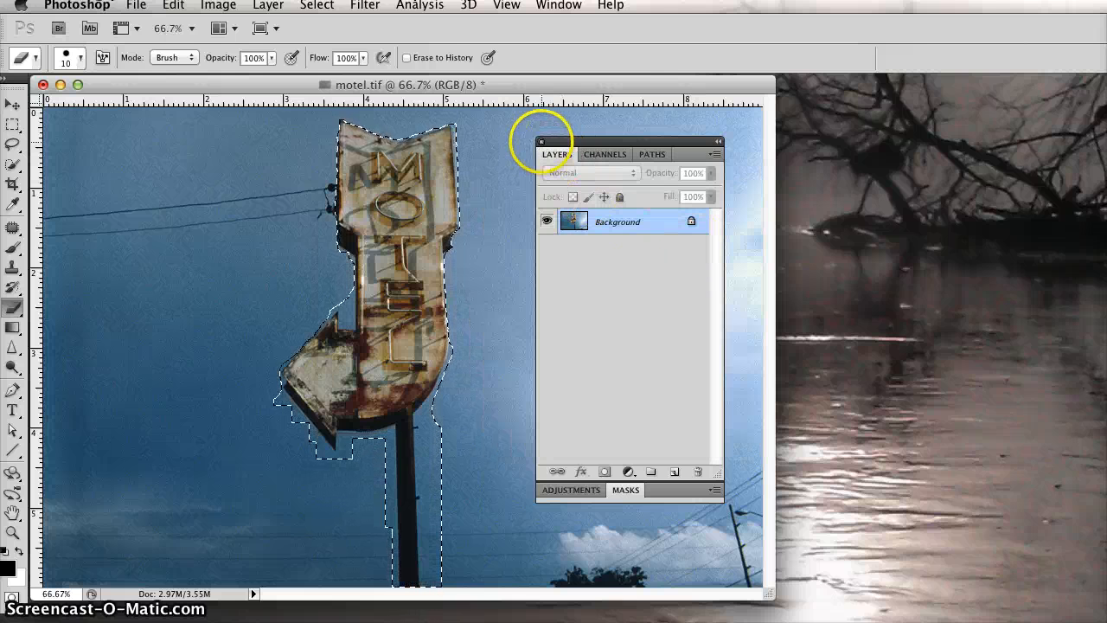
# Step: Hide the layer list and display the image's channels, including the saved selections
pyautogui.click(540, 140)
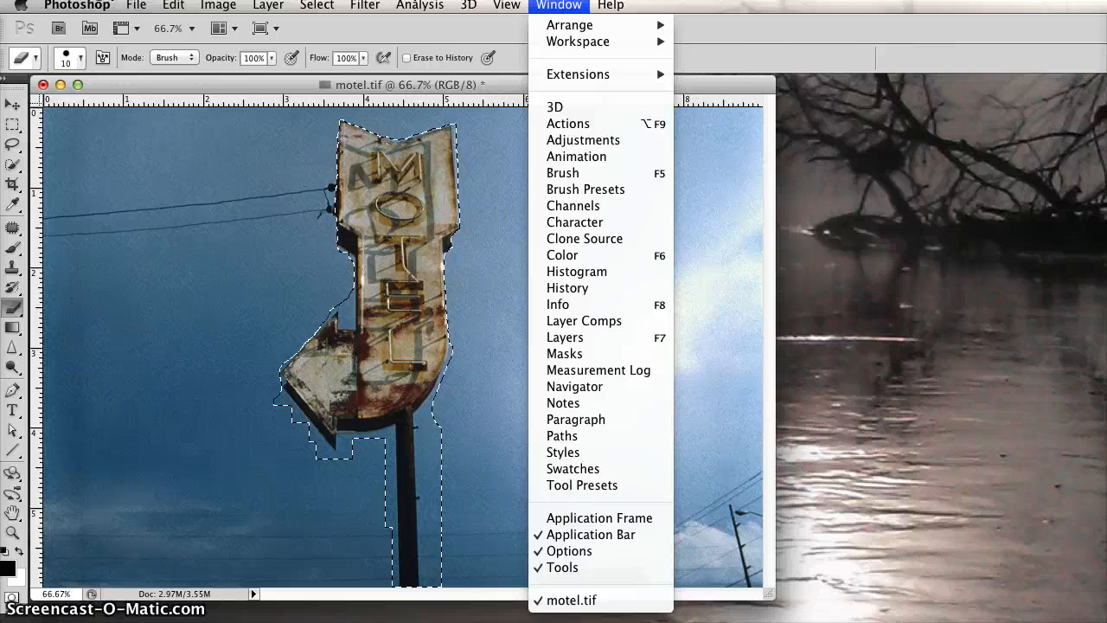
pyautogui.click(588, 205)
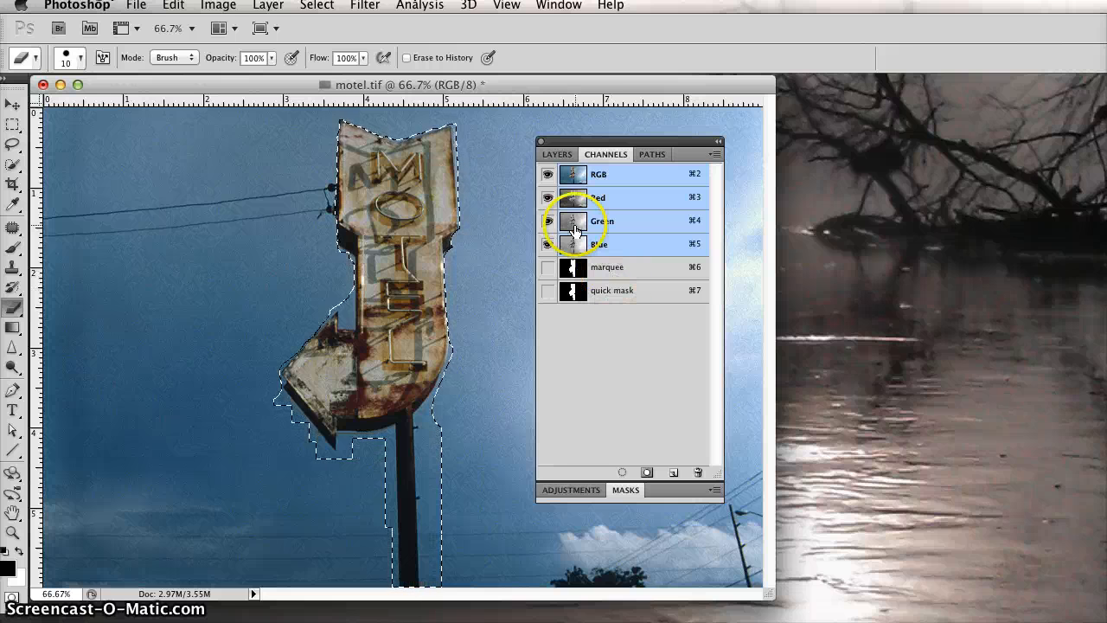
# Step: Close the floating group that shows the image's channels
pyautogui.click(540, 142)
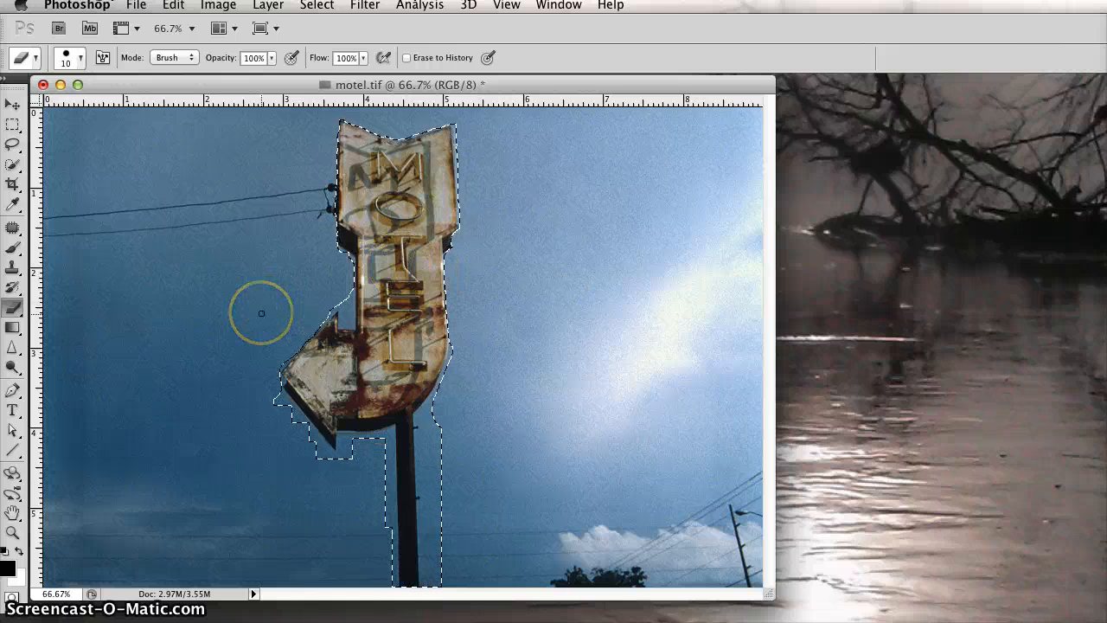
pyautogui.click(333, 262)
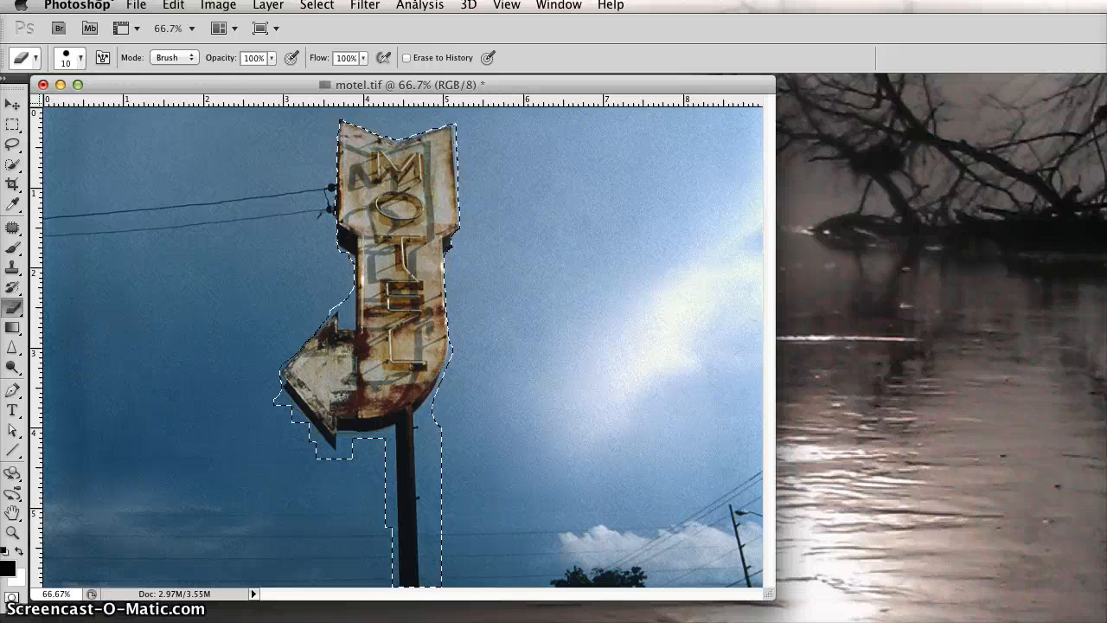
# Step: Start saving the image under a new name and choose the NCC Online Digital Photography folder inside Fall 2014
pyautogui.click(136, 5)
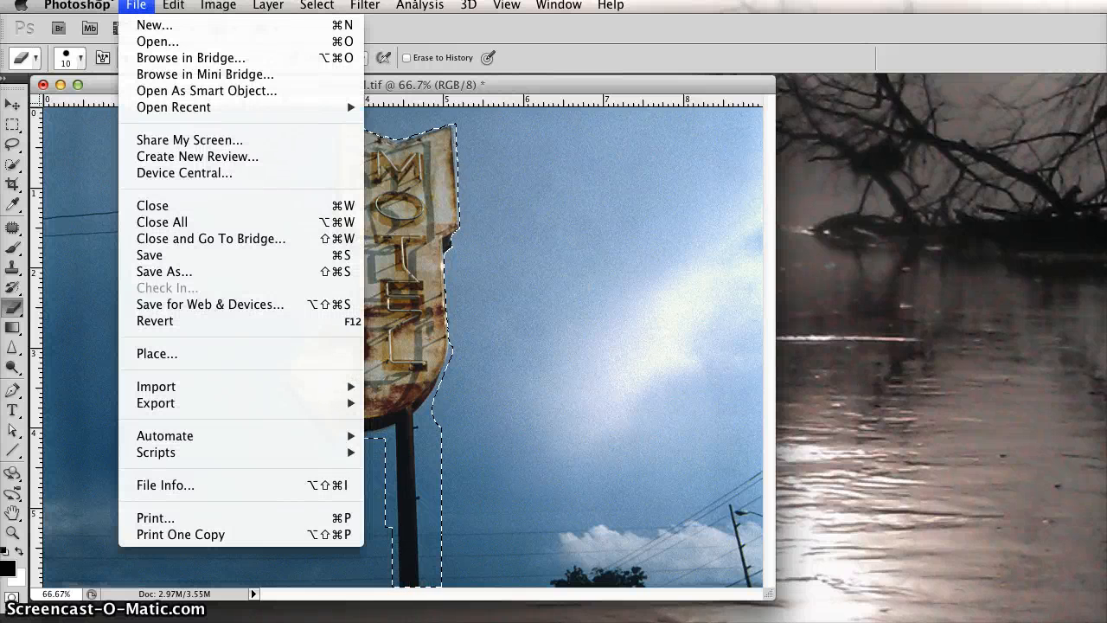
pyautogui.click(166, 274)
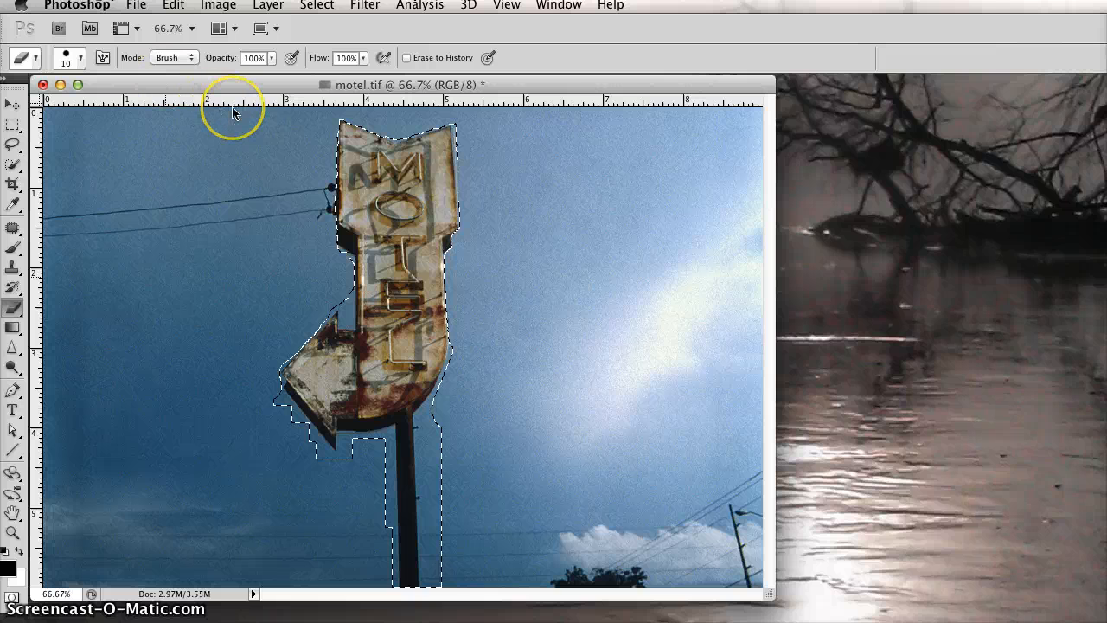
pyautogui.press('super+shift+s')
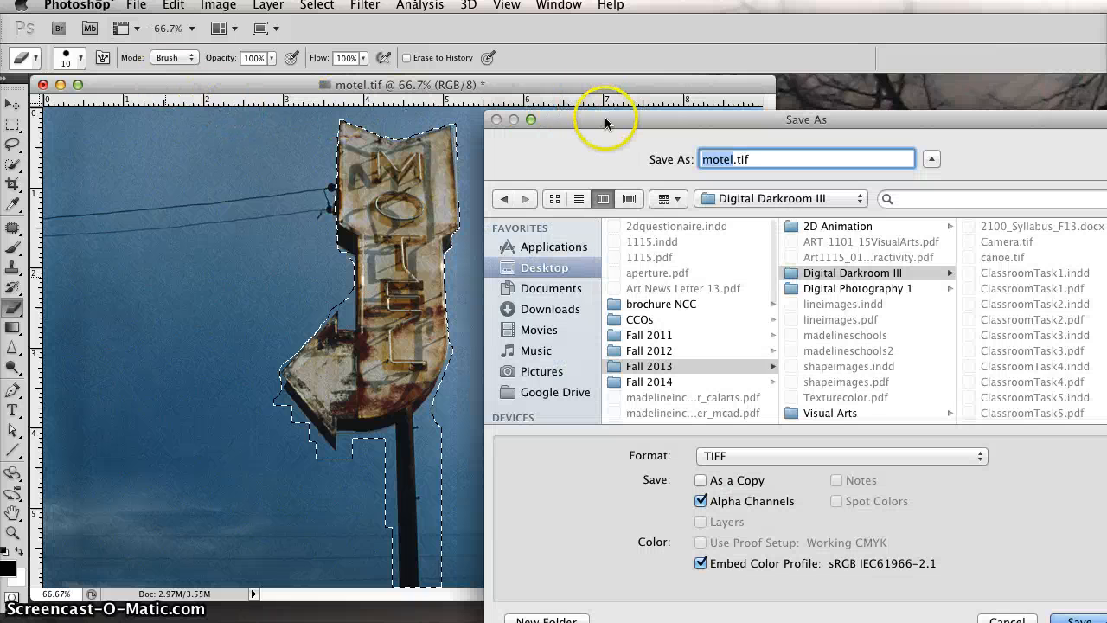
pyautogui.moveTo(610, 120); pyautogui.dragTo(327, 51)
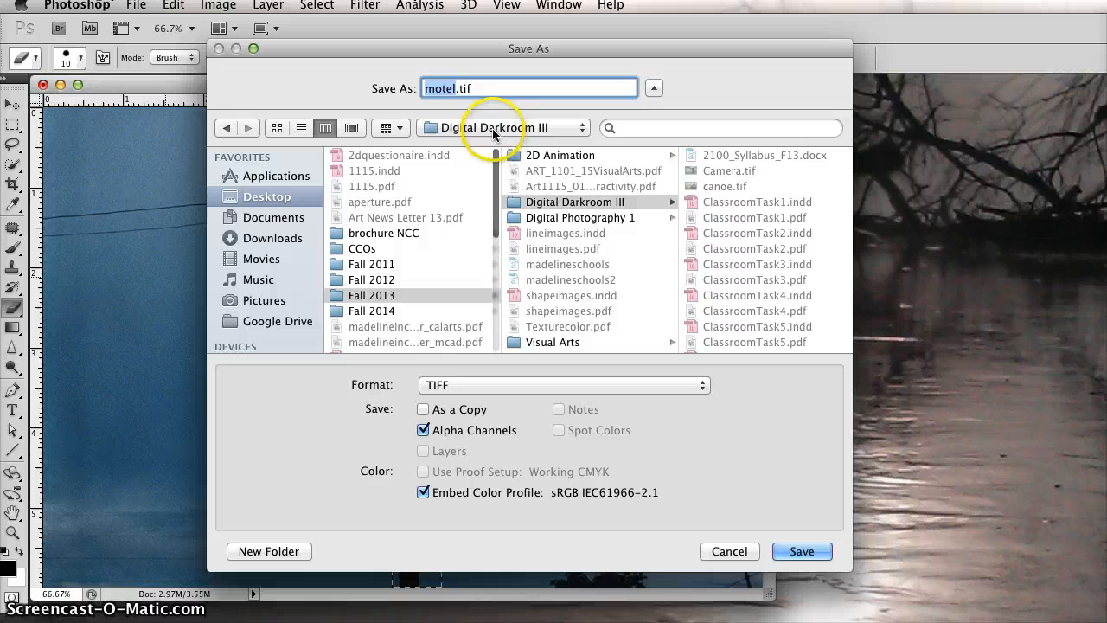
pyautogui.click(495, 129)
pyautogui.click(489, 163)
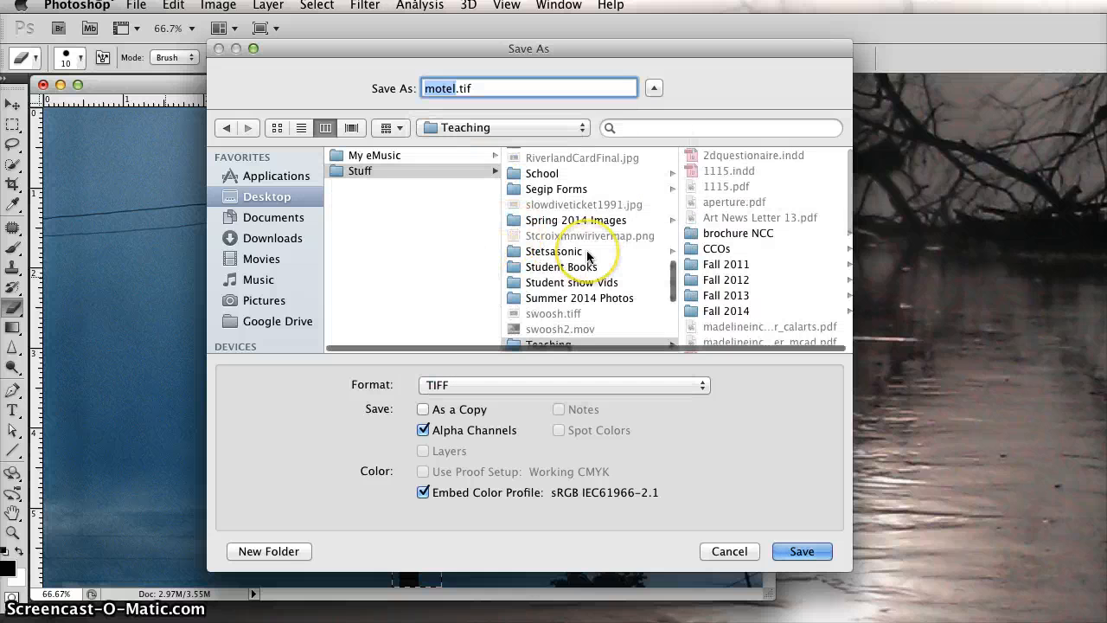
pyautogui.scroll(-3, 575, 251)
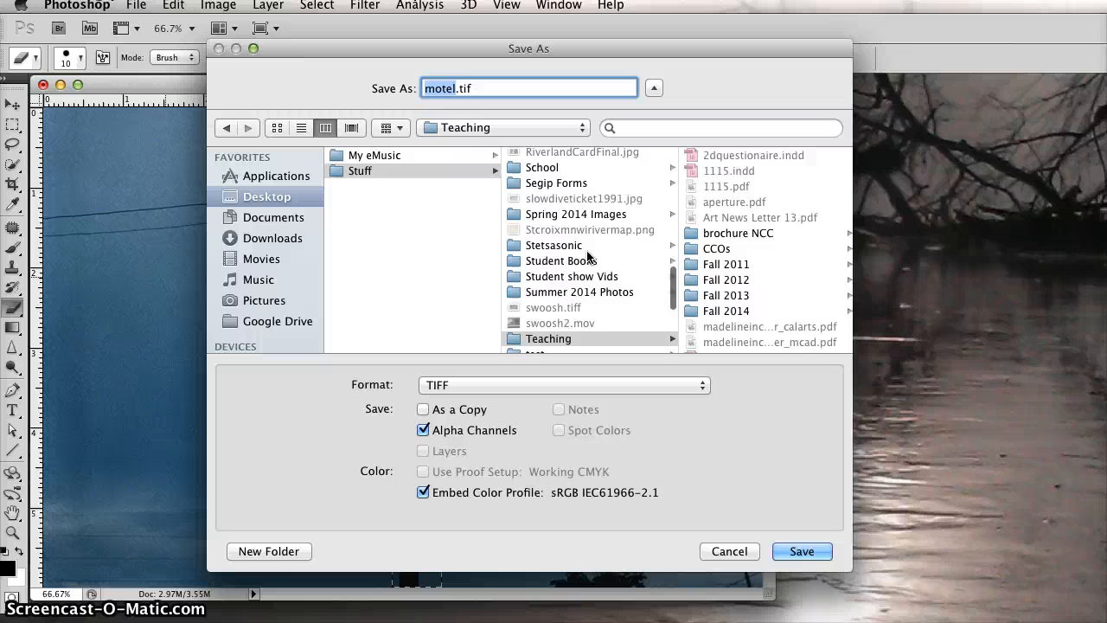
pyautogui.click(718, 309)
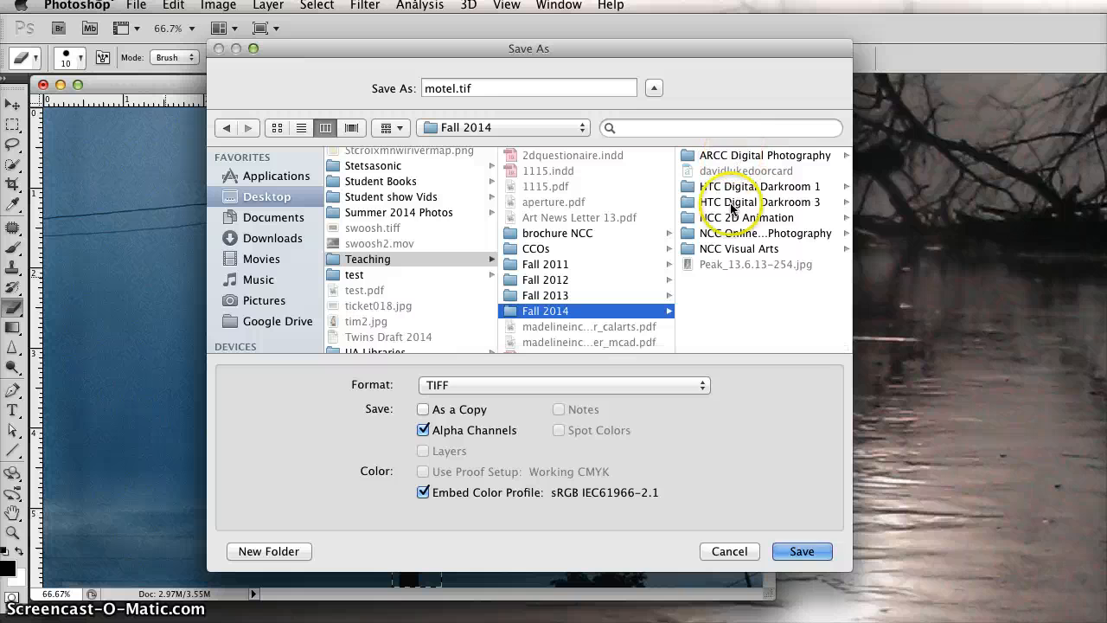
pyautogui.click(719, 234)
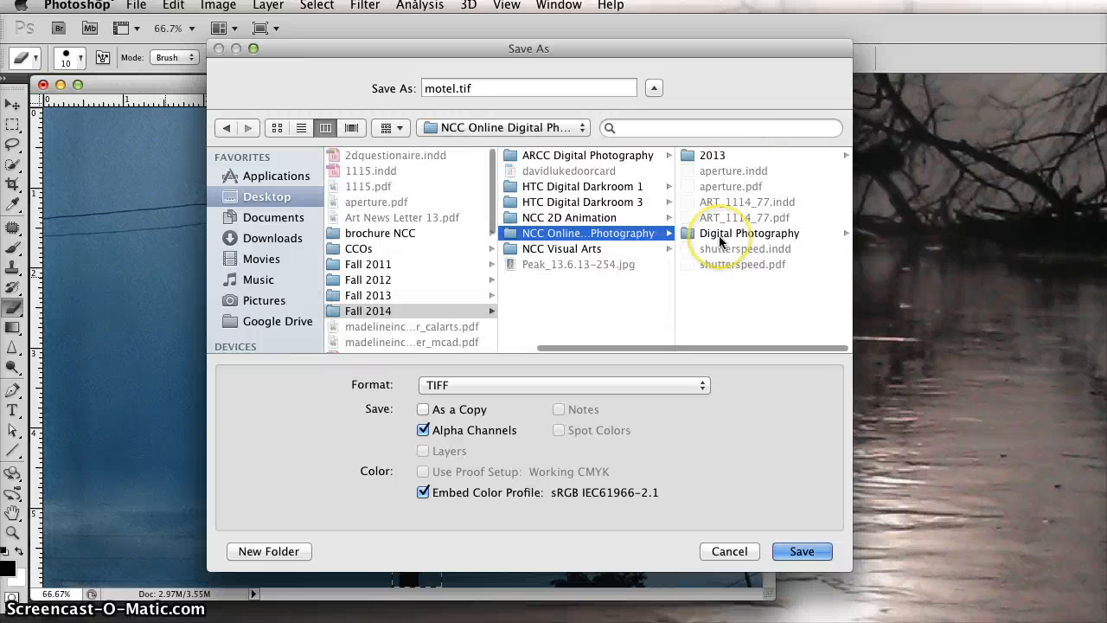
# Step: Name the file with the author's full name followed by "_motel", keeping the .tif extension
pyautogui.doubleClick(454, 88)
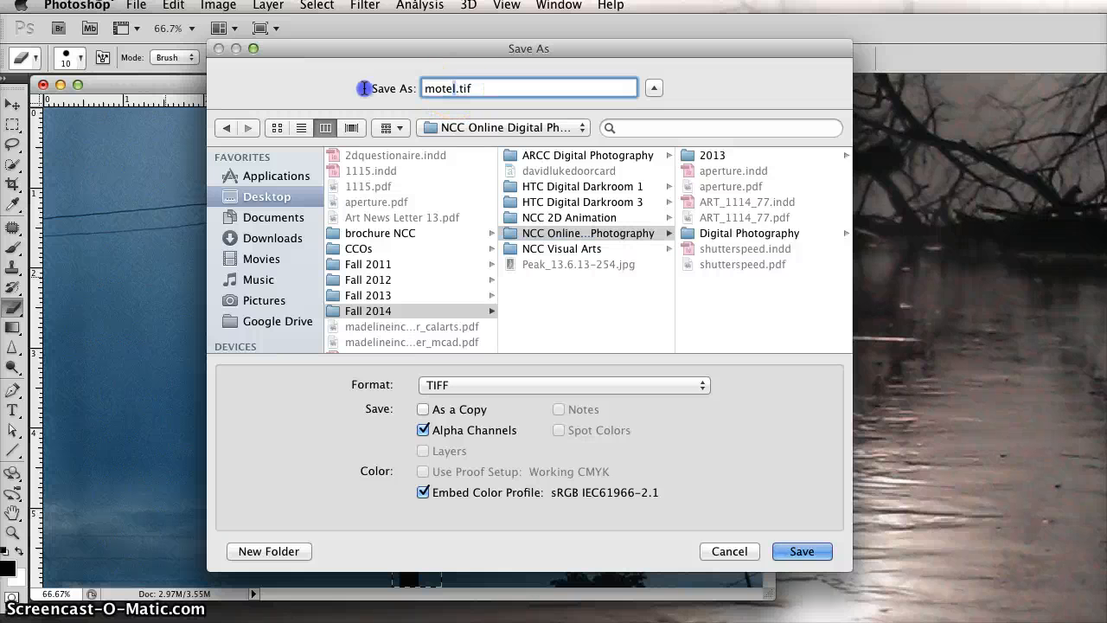
pyautogui.write('david')
pyautogui.write('luke')
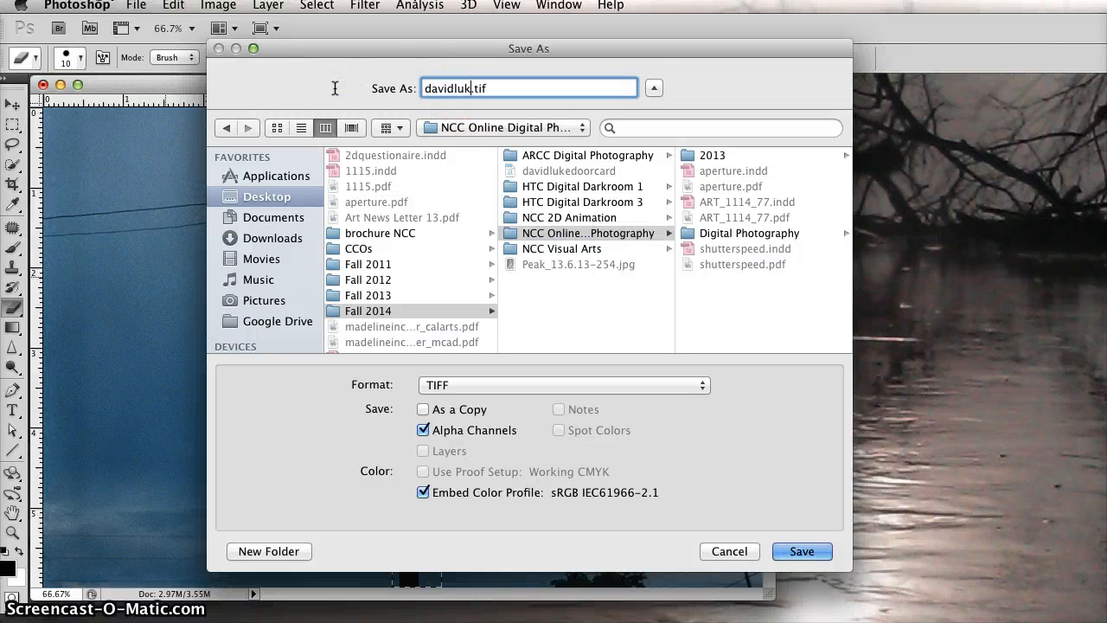
pyautogui.write('_motel')
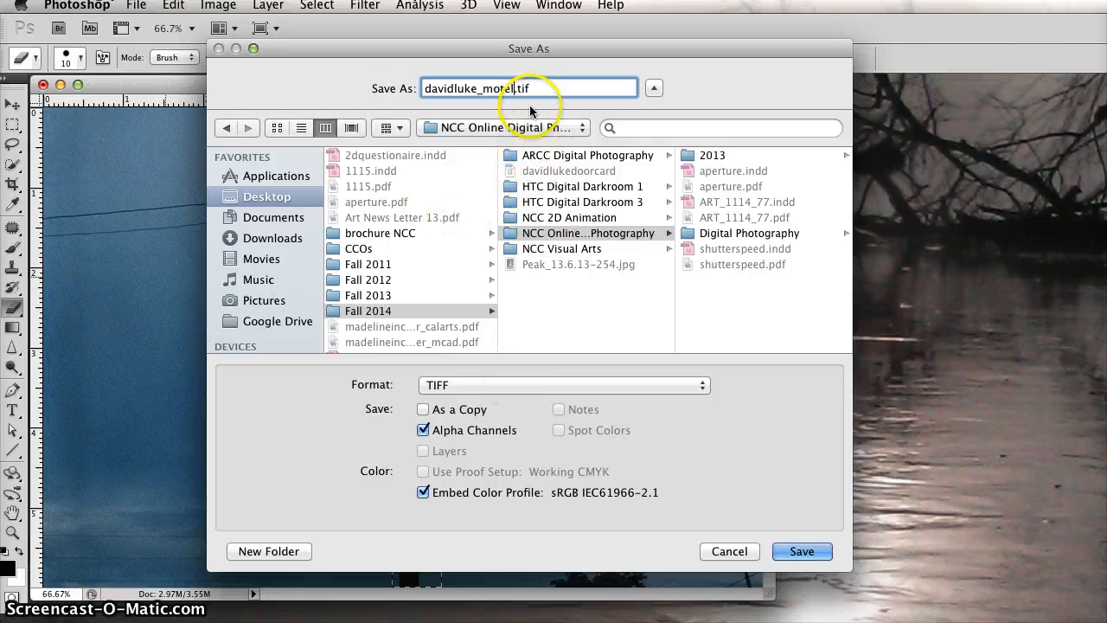
# Step: Try the Photoshop format for the saved file and set the format back to TIFF
pyautogui.click(499, 387)
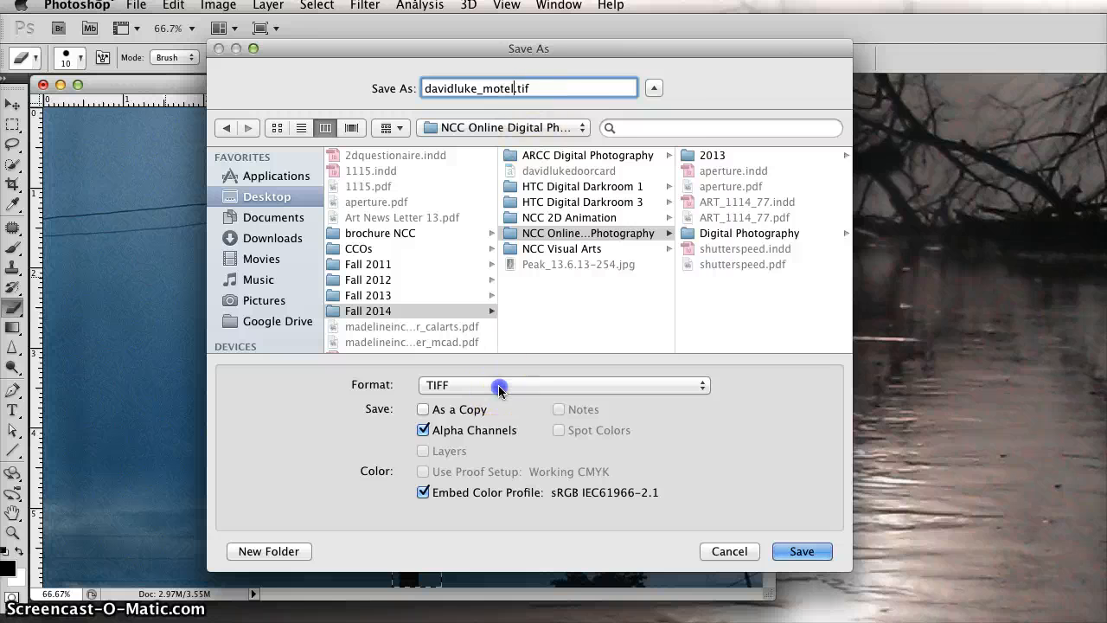
pyautogui.click(498, 386)
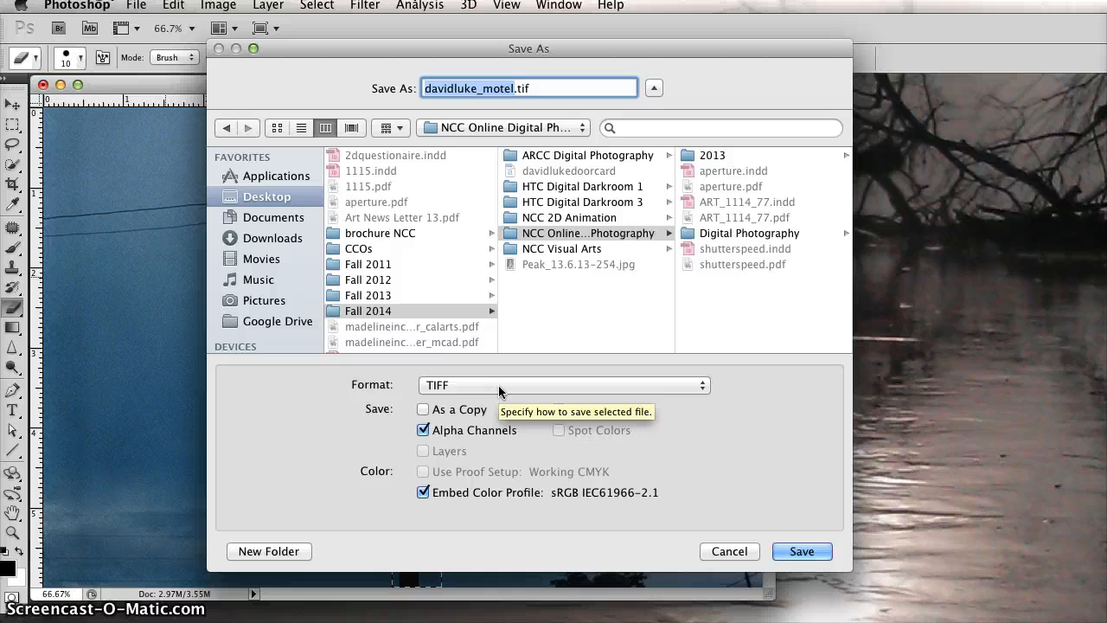
pyautogui.click(498, 386)
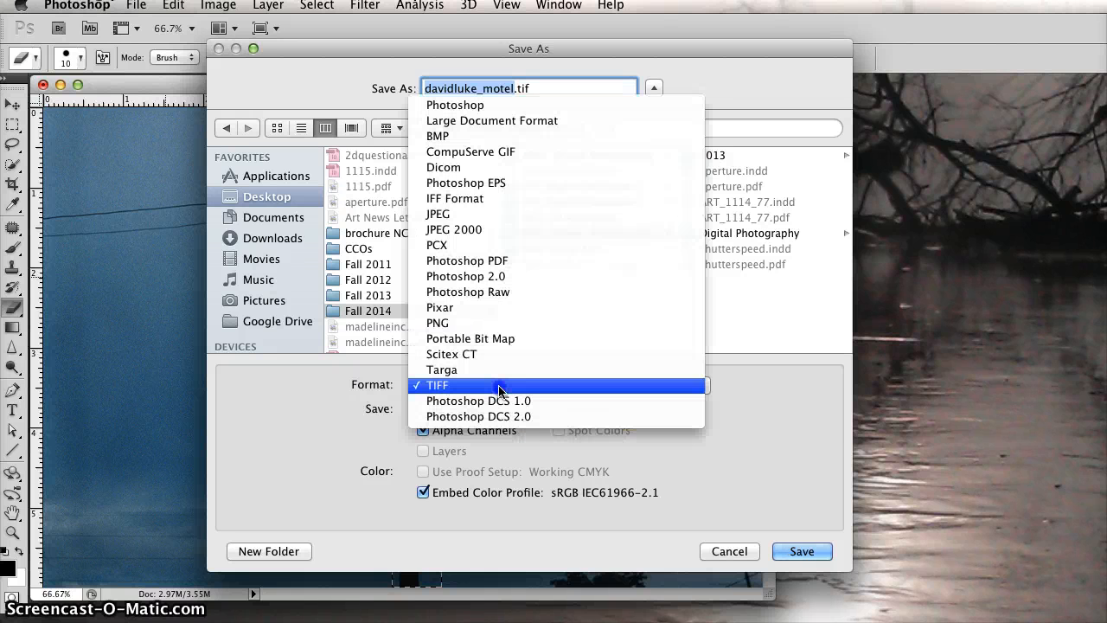
pyautogui.click(480, 104)
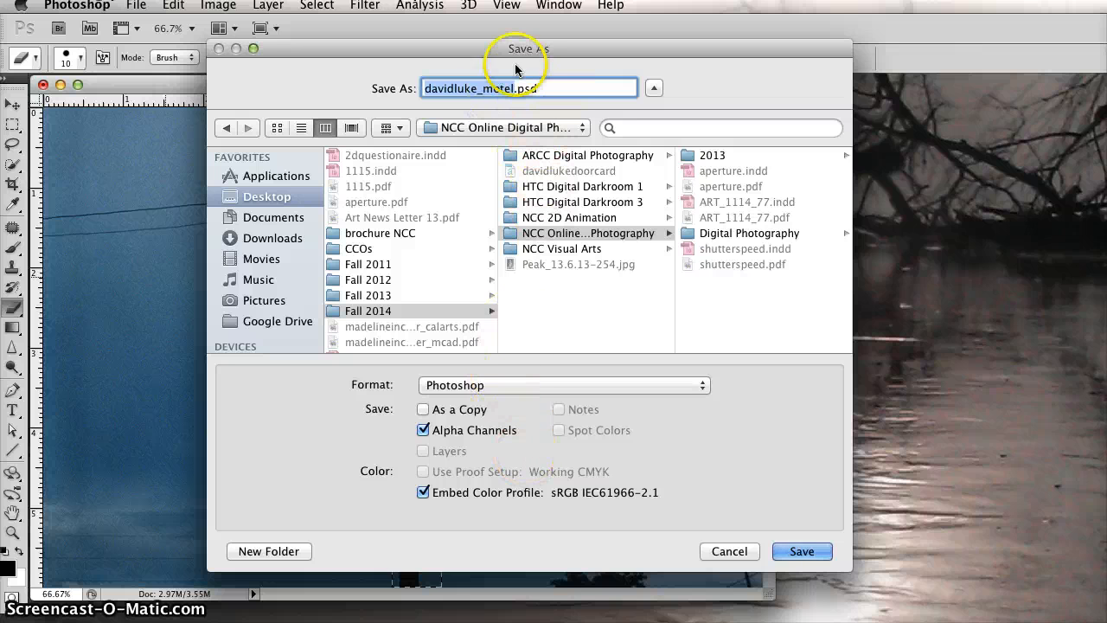
pyautogui.click(502, 385)
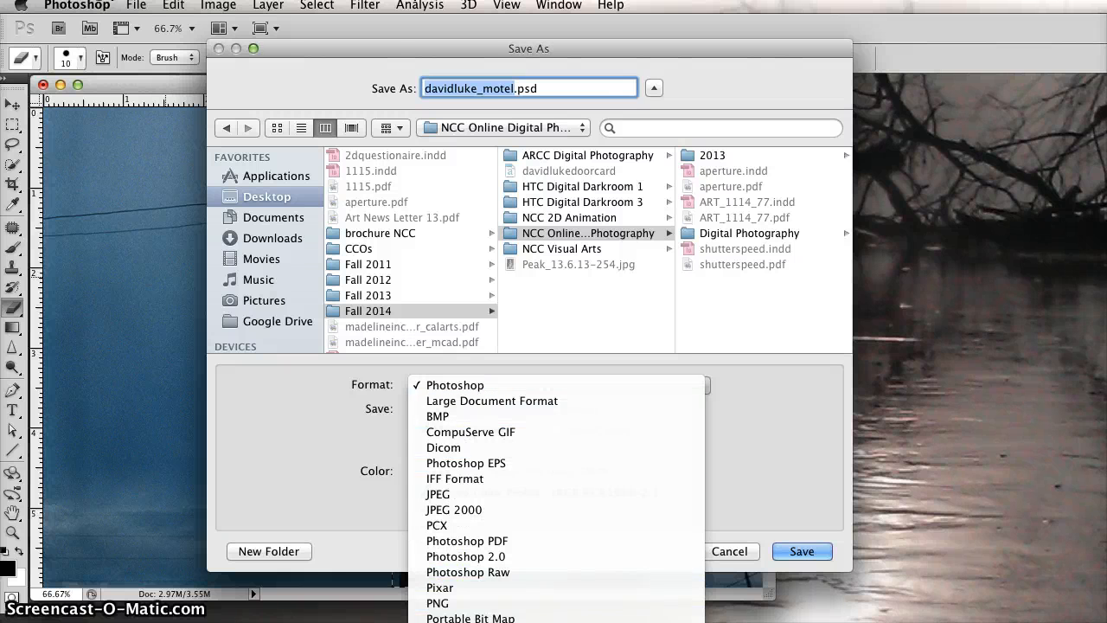
pyautogui.click(485, 621)
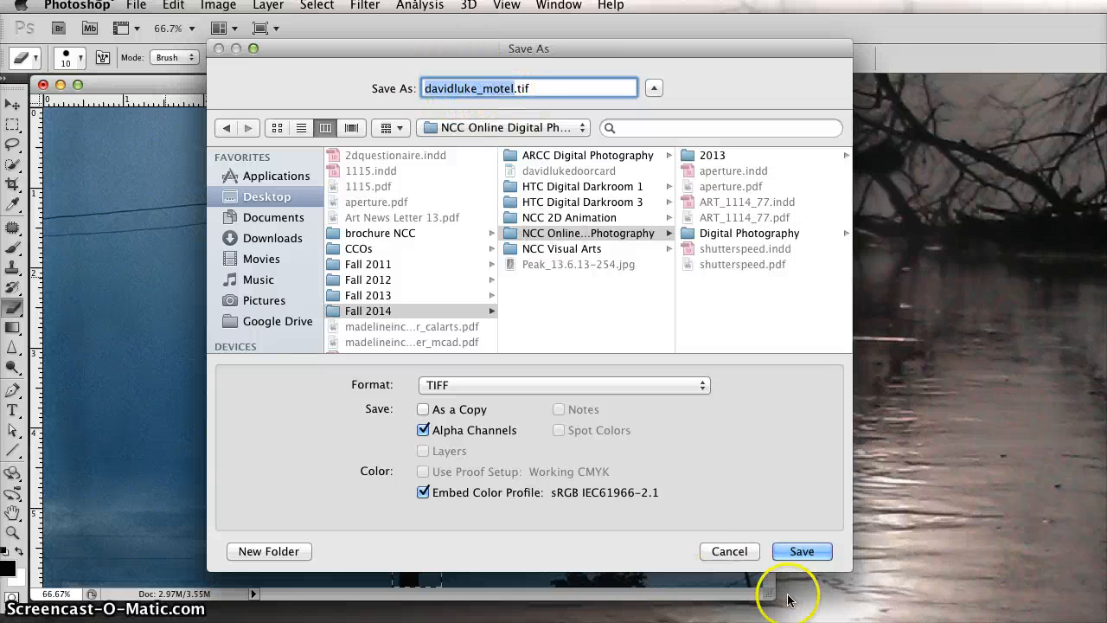
# Step: Save the TIFF with alpha channels, no image compression, interleaved pixel order and Macintosh byte order
pyautogui.click(804, 549)
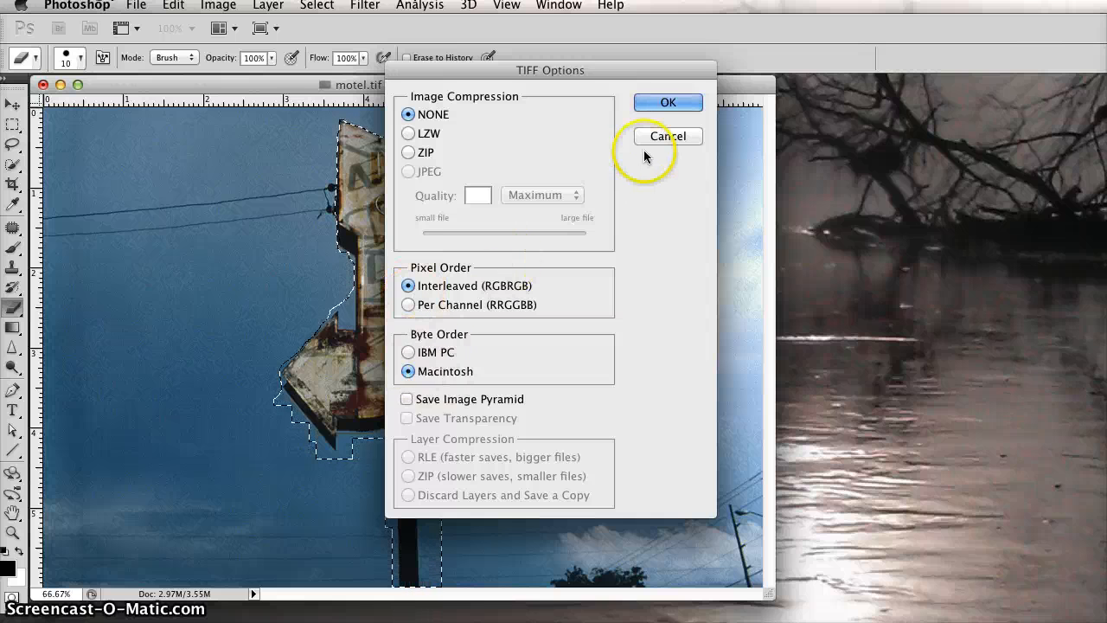
pyautogui.click(668, 103)
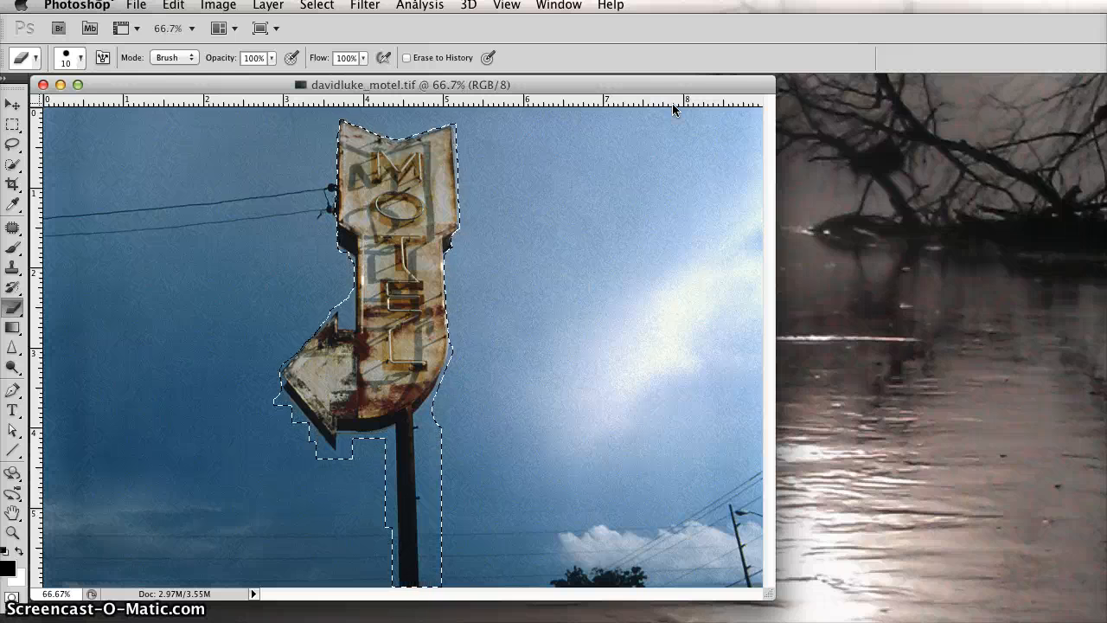
pyautogui.click(536, 413)
pyautogui.click(509, 361)
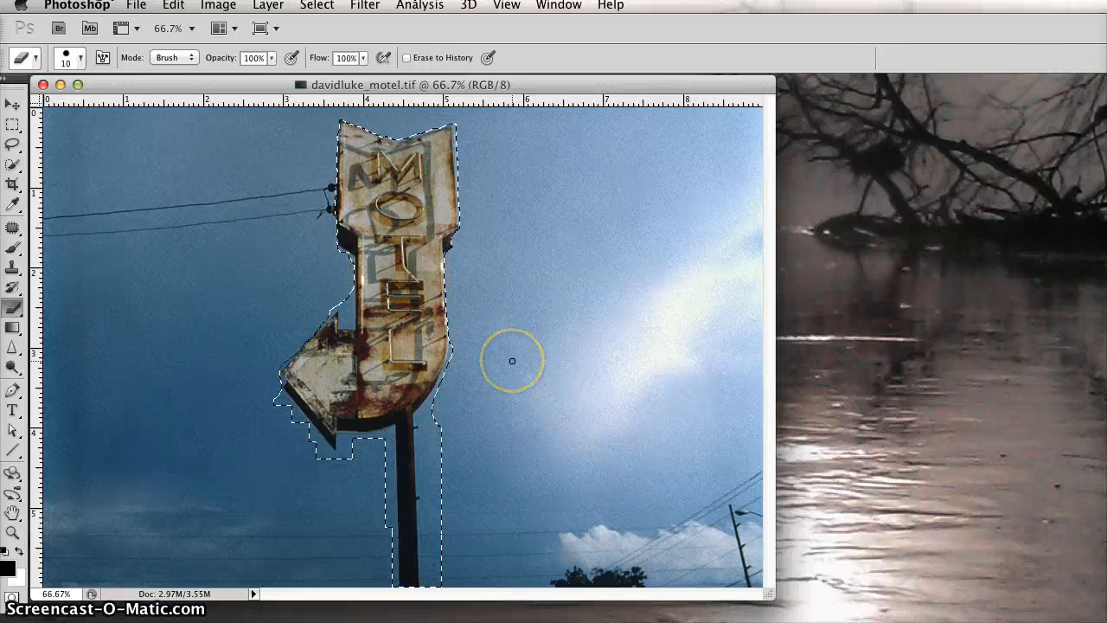
pyautogui.click(552, 453)
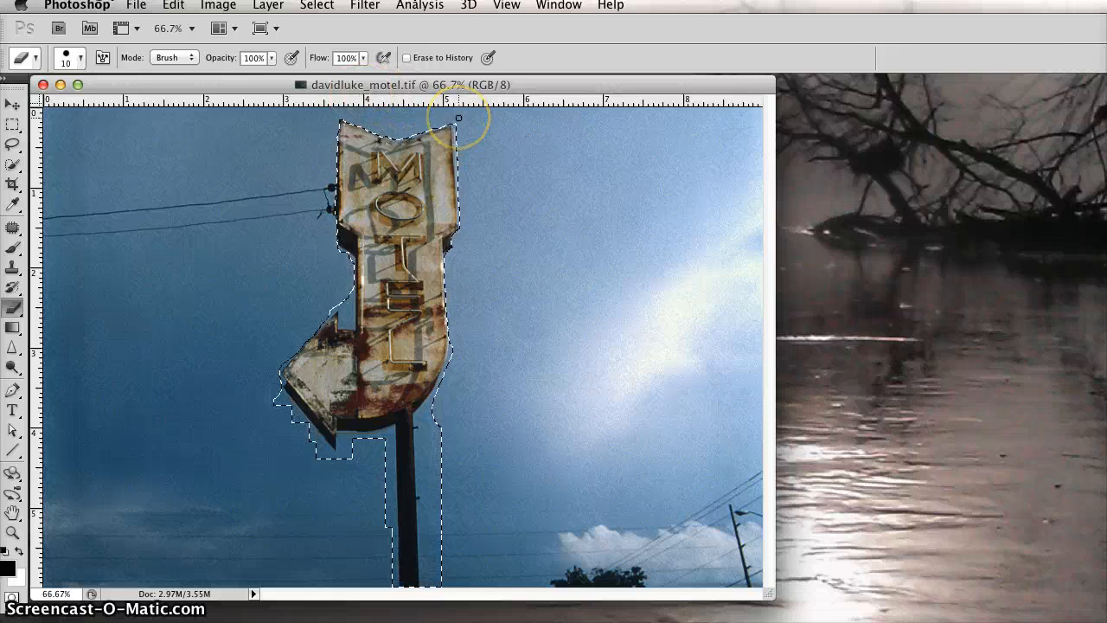
# Step: Deselect the selection around the motel sign
pyautogui.click(317, 5)
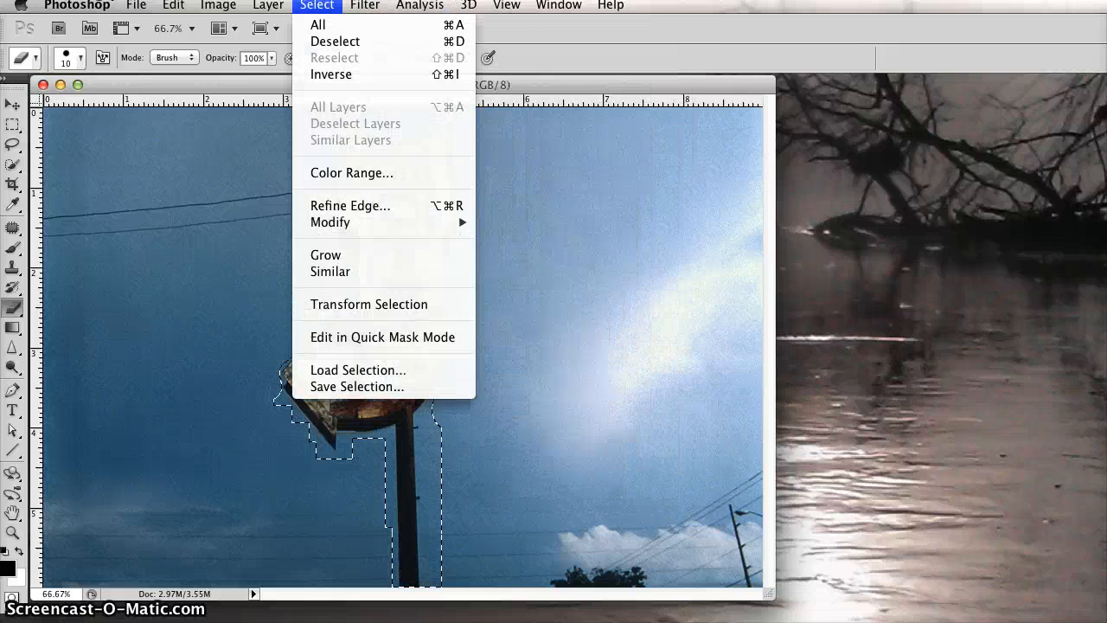
pyautogui.press('Escape')
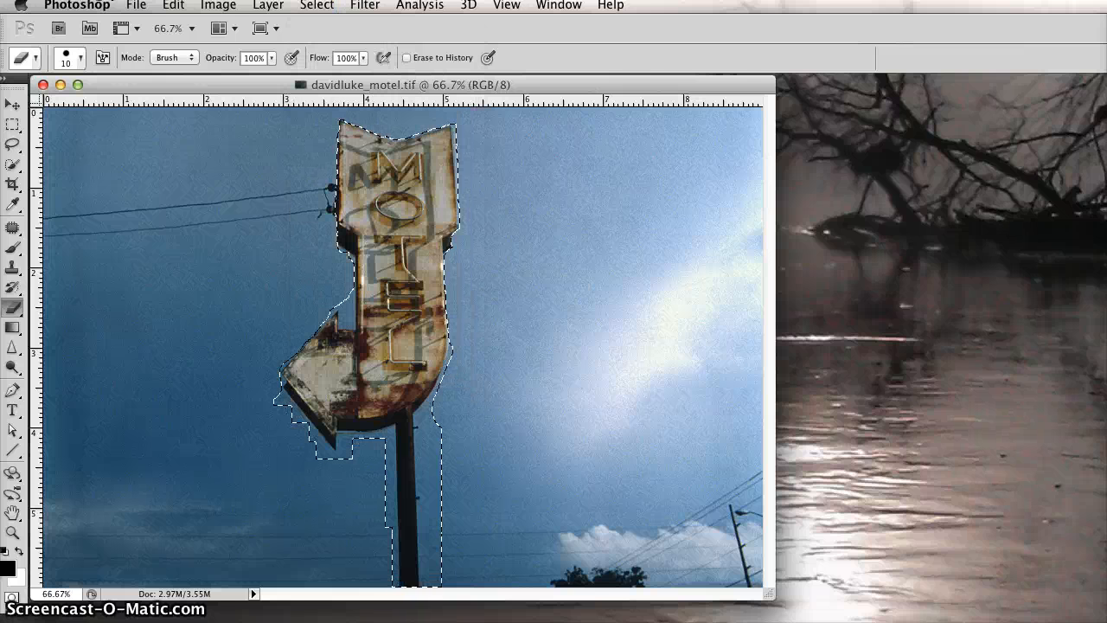
pyautogui.press('super+d')
# Step: Check which channels the newly saved TIFF offers for loading as a selection, without loading one
pyautogui.click(316, 6)
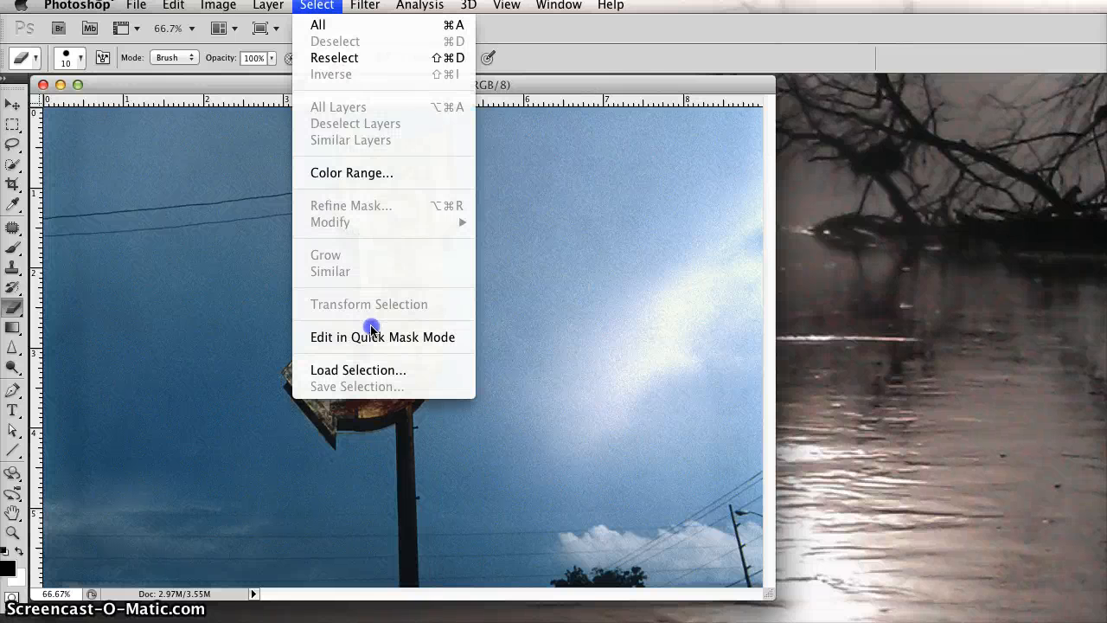
pyautogui.click(363, 370)
pyautogui.click(511, 256)
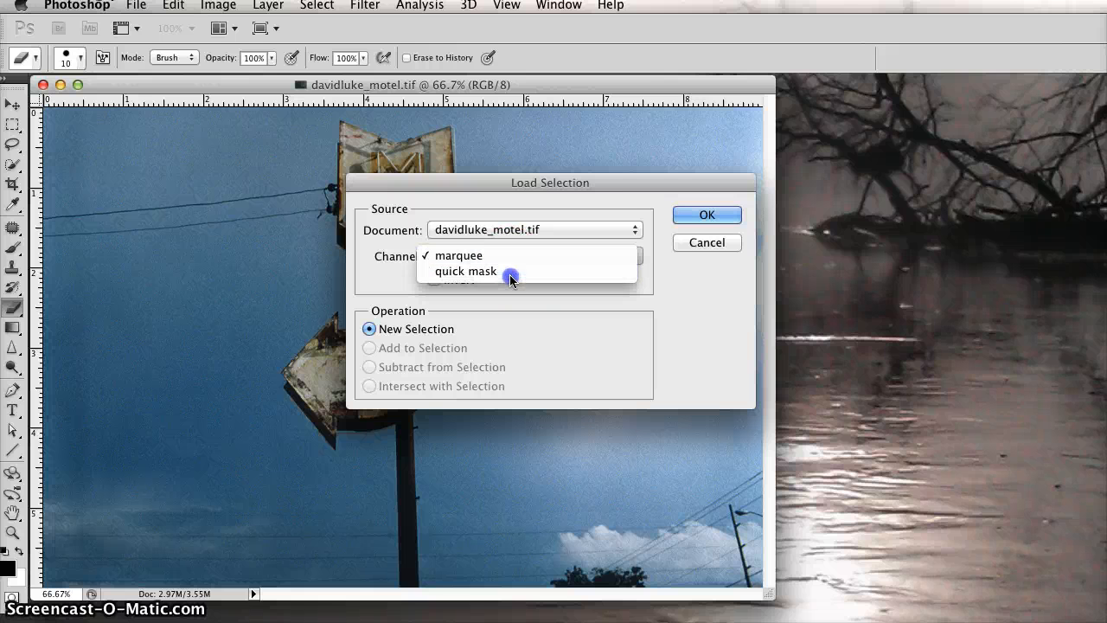
pyautogui.click(505, 209)
pyautogui.click(711, 245)
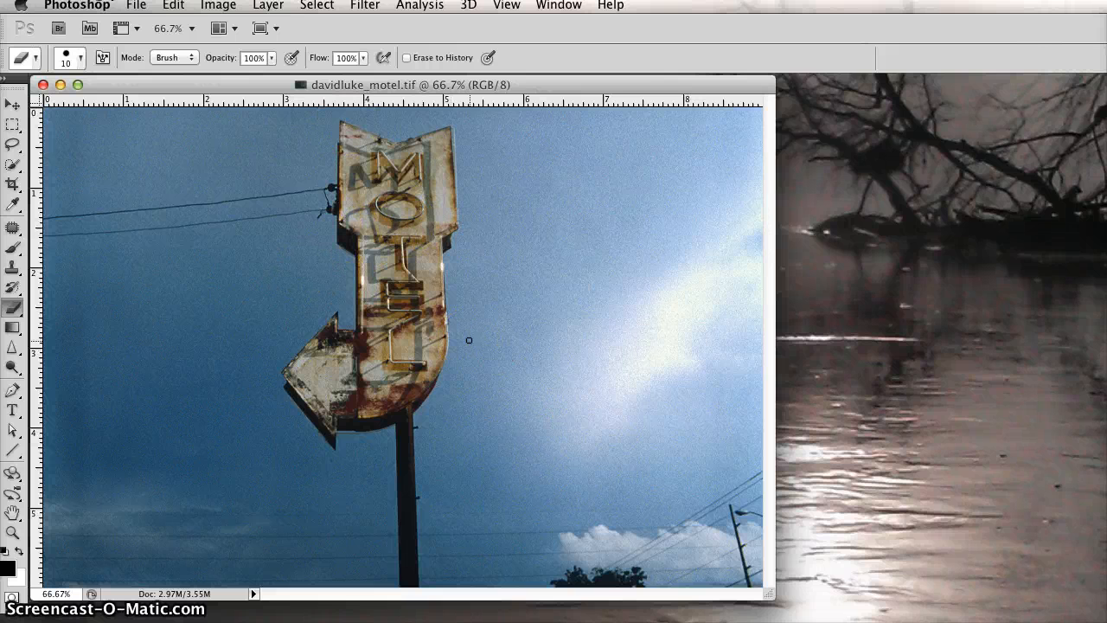
pyautogui.click(394, 313)
pyautogui.click(435, 361)
pyautogui.click(697, 472)
pyautogui.click(683, 474)
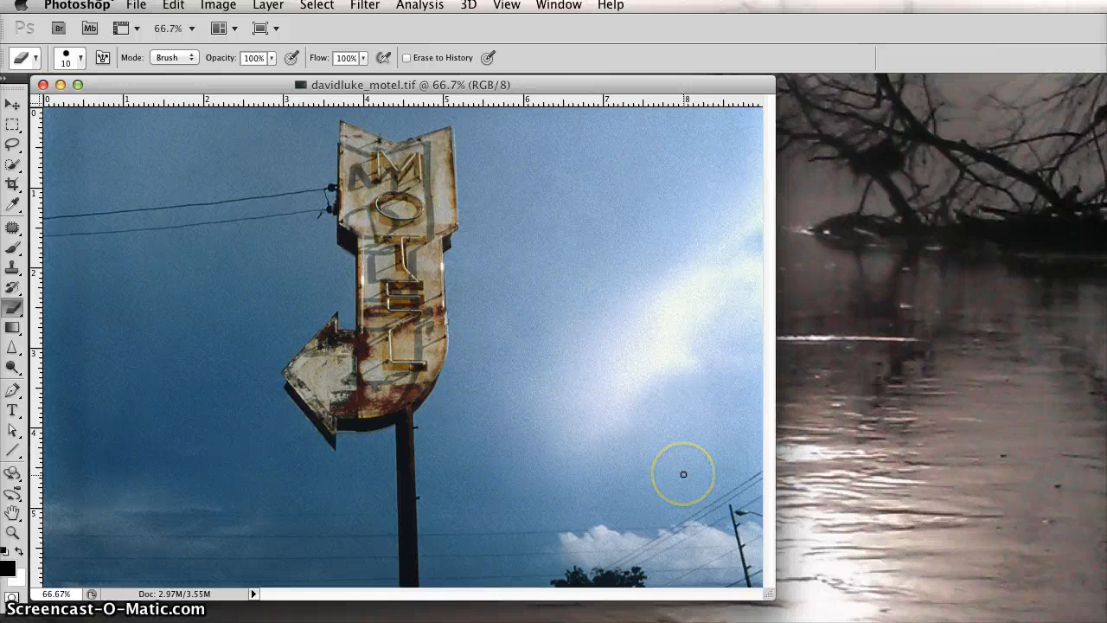